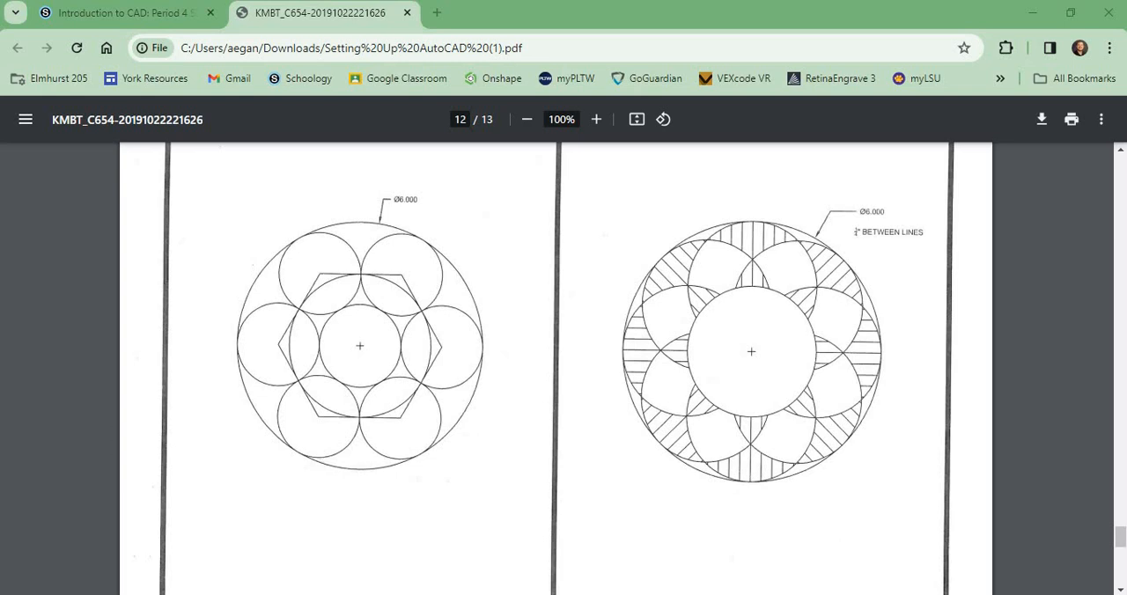
Switch to AutoCAD and draw a circle with a diameter of 6 in the empty area below the existing drawings
click(707, 559)
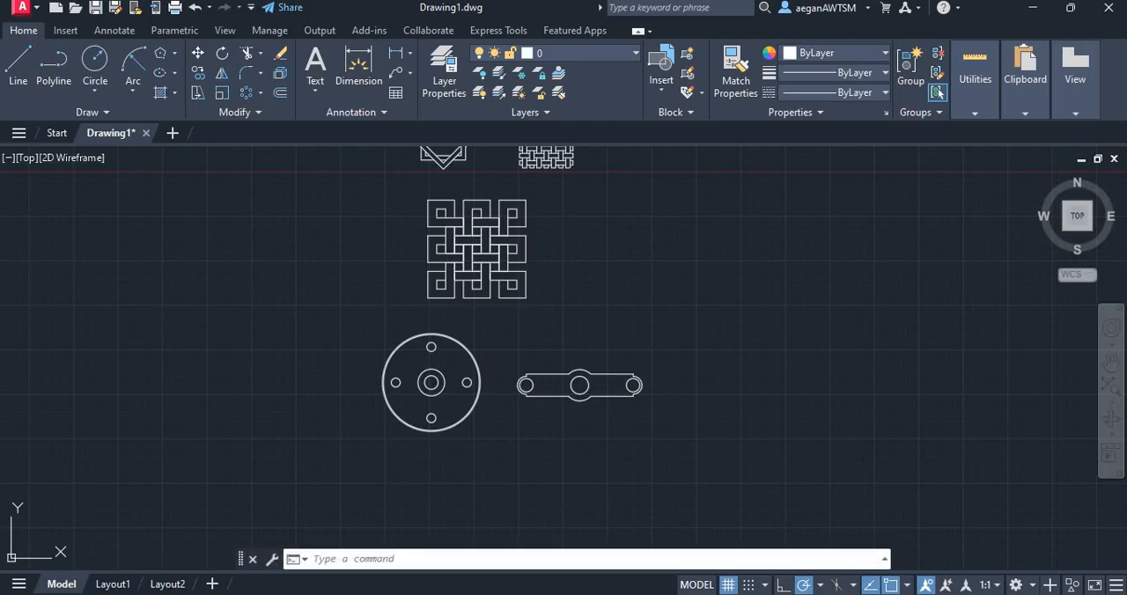
scroll(751, 498, down, 2)
scroll(512, 347, down, 1)
scroll(522, 397, up, 1)
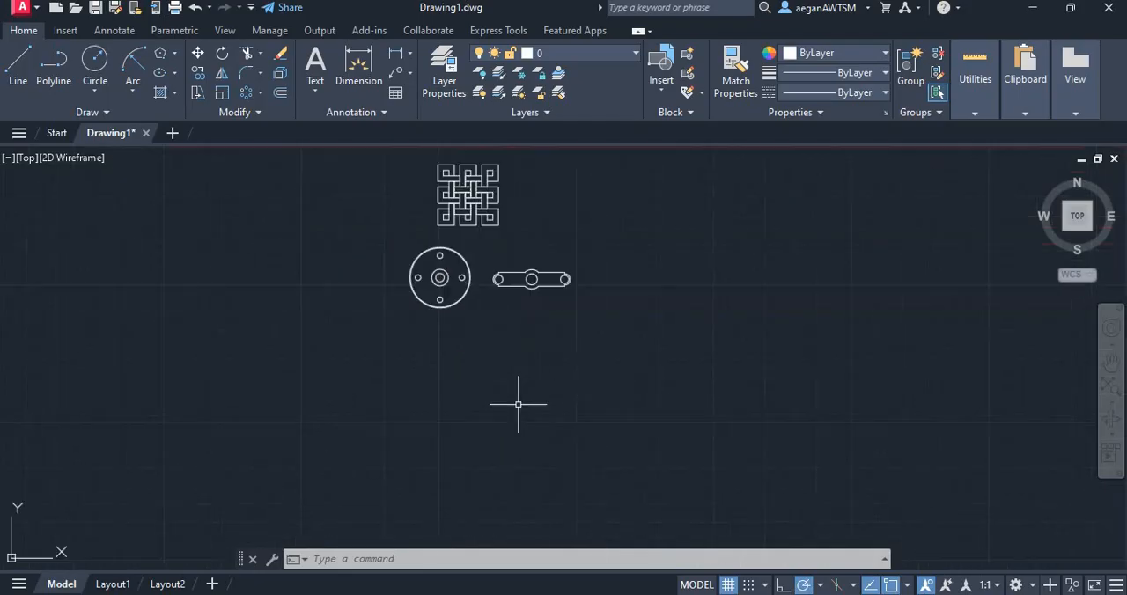
scroll(413, 327, up, 1)
scroll(399, 336, up, 1)
scroll(399, 336, up, 2)
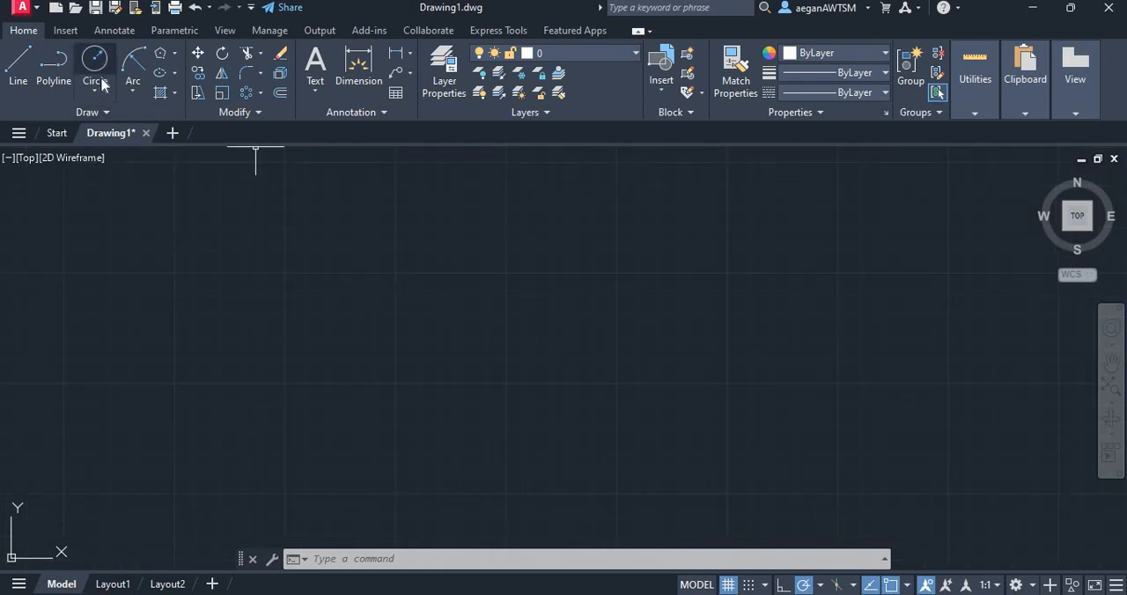
click(95, 92)
click(138, 150)
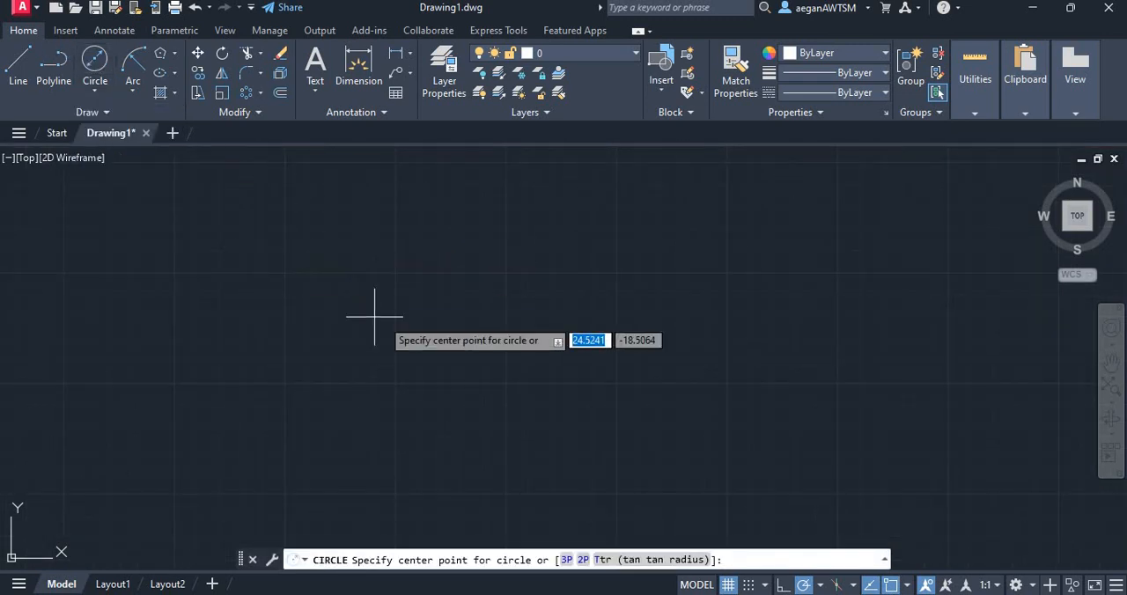
click(417, 334)
text(6)
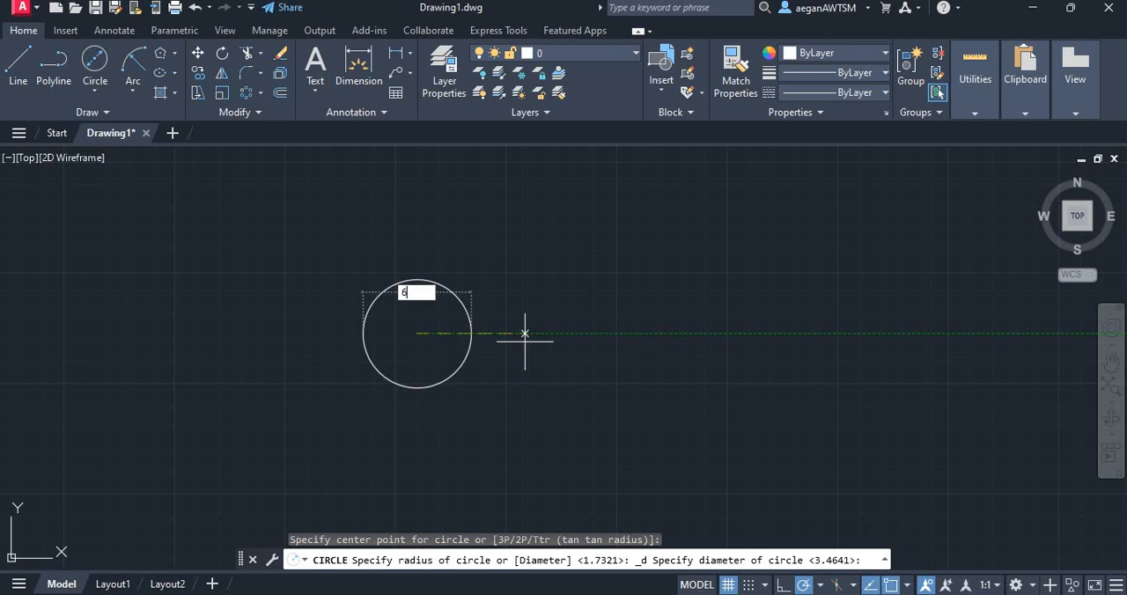
key(Return)
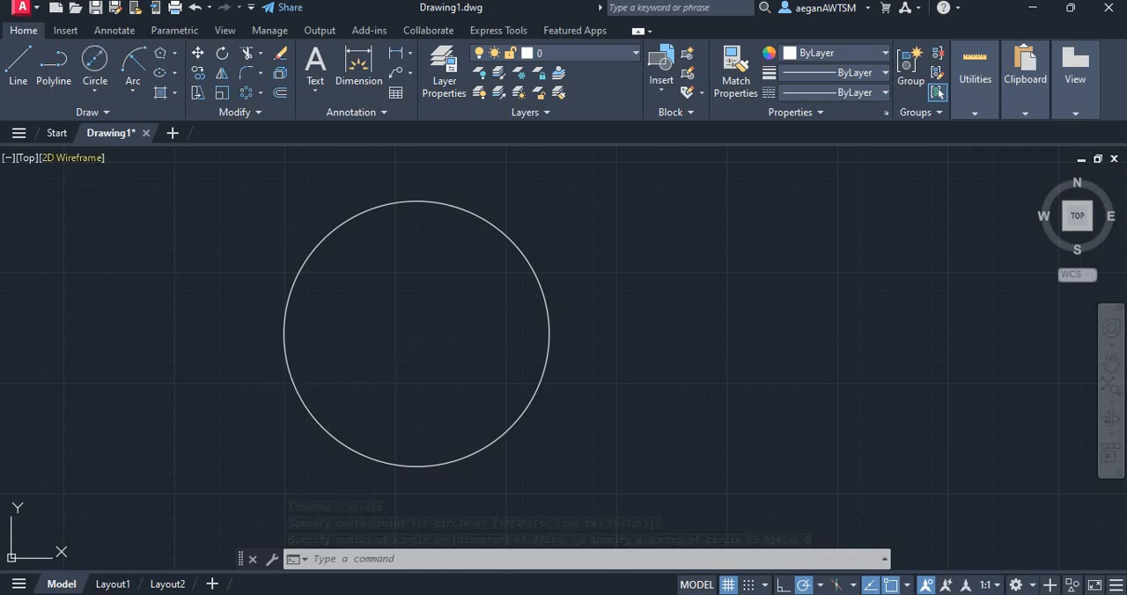
Draw a concentric circle with a diameter of 2 at the centre of the large circle
click(95, 62)
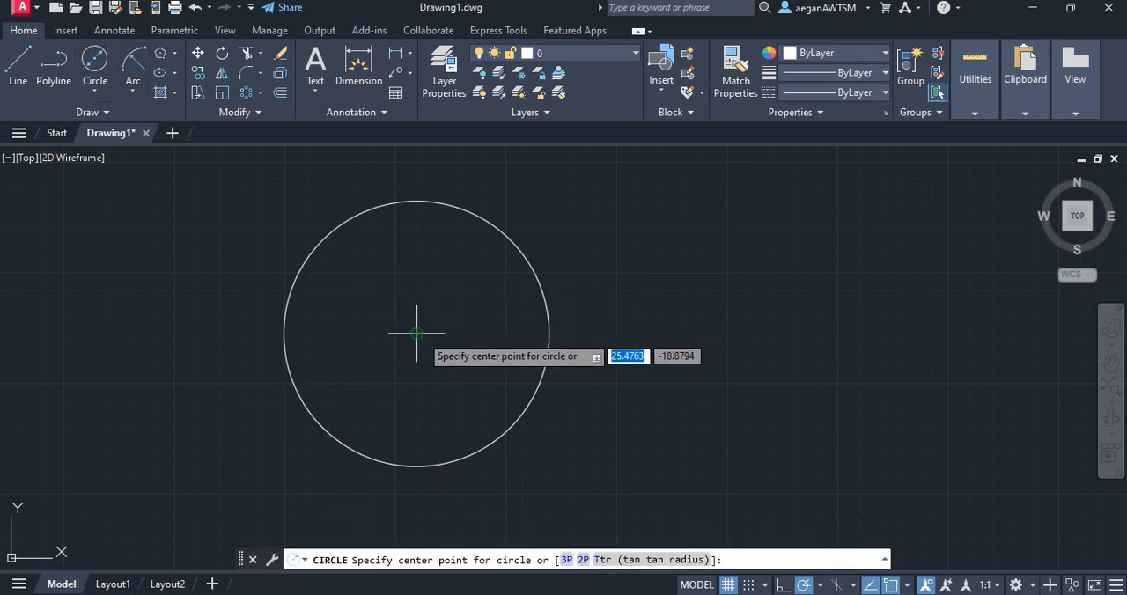
click(419, 334)
text(2)
key(Return)
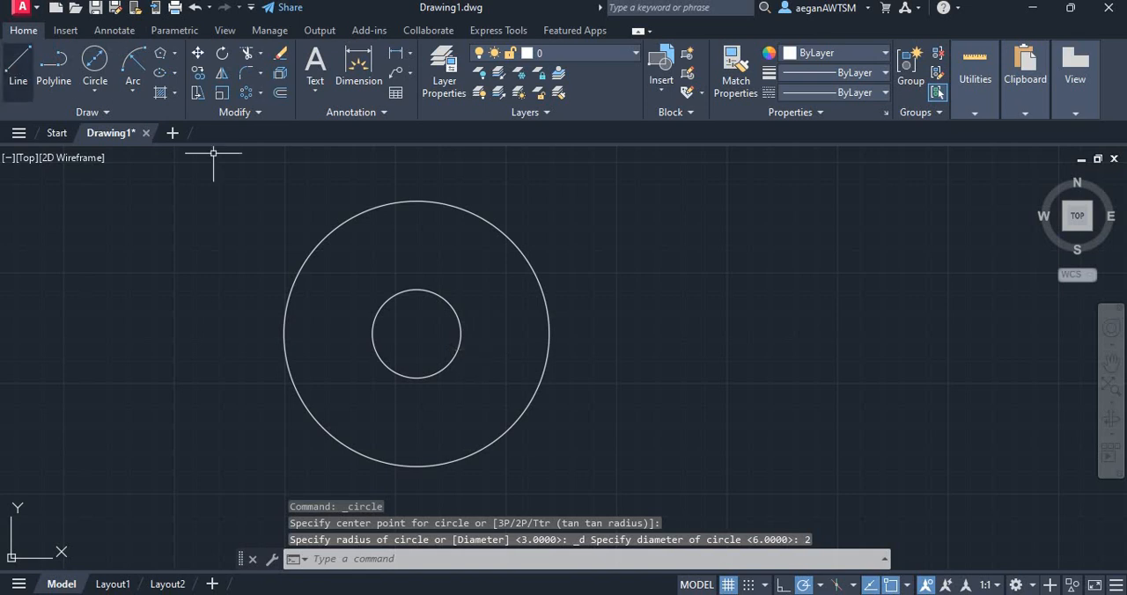
Draw a vertical line from the inner circle's top quadrant to the outer circle's top quadrant
click(18, 66)
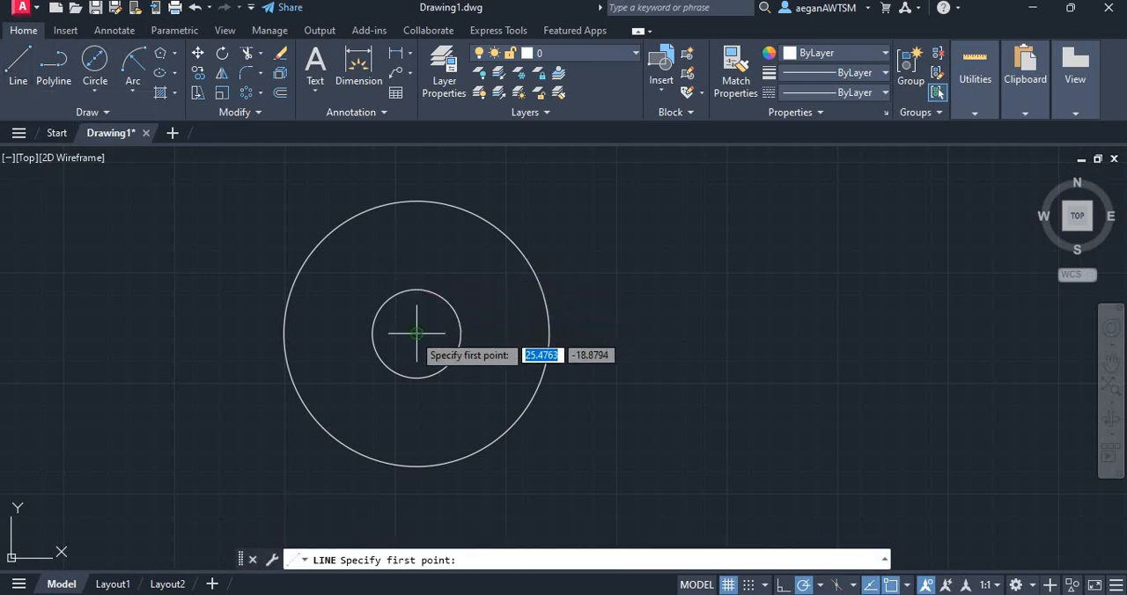
click(416, 290)
click(416, 201)
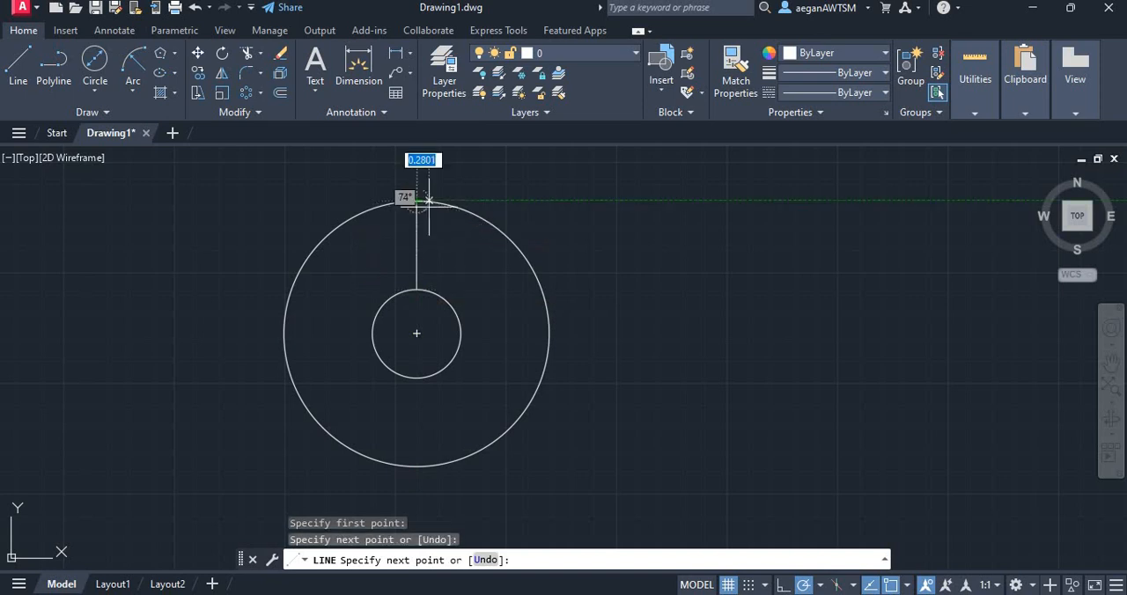
key(Escape)
Draw a circle centred on the vertical line's midpoint with its radius reaching the line's lower end, and erase the line
click(95, 90)
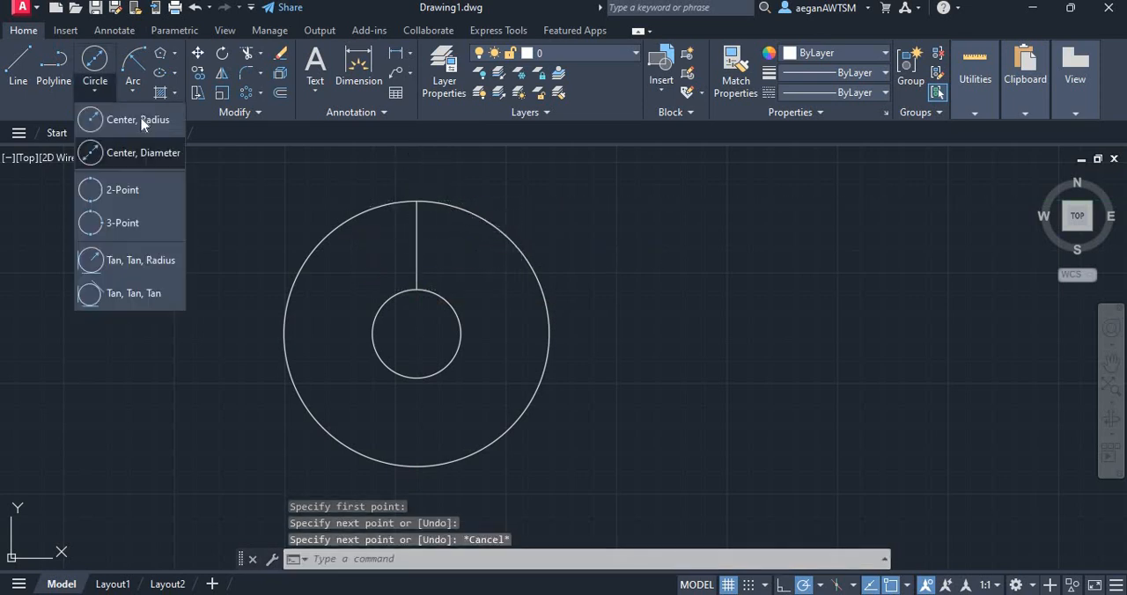
click(132, 120)
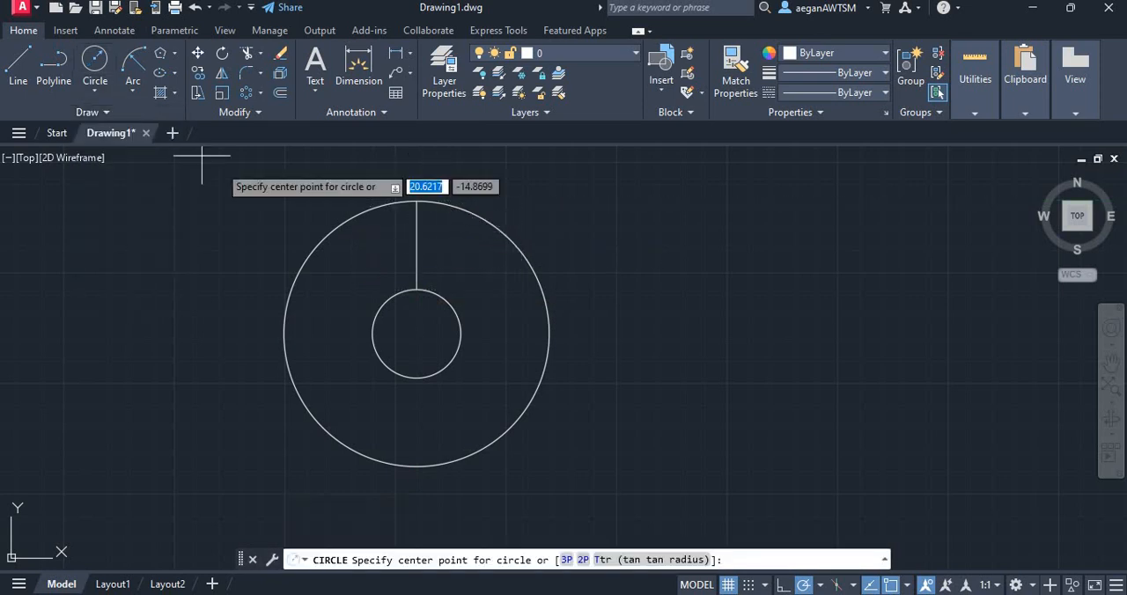
click(416, 246)
click(417, 290)
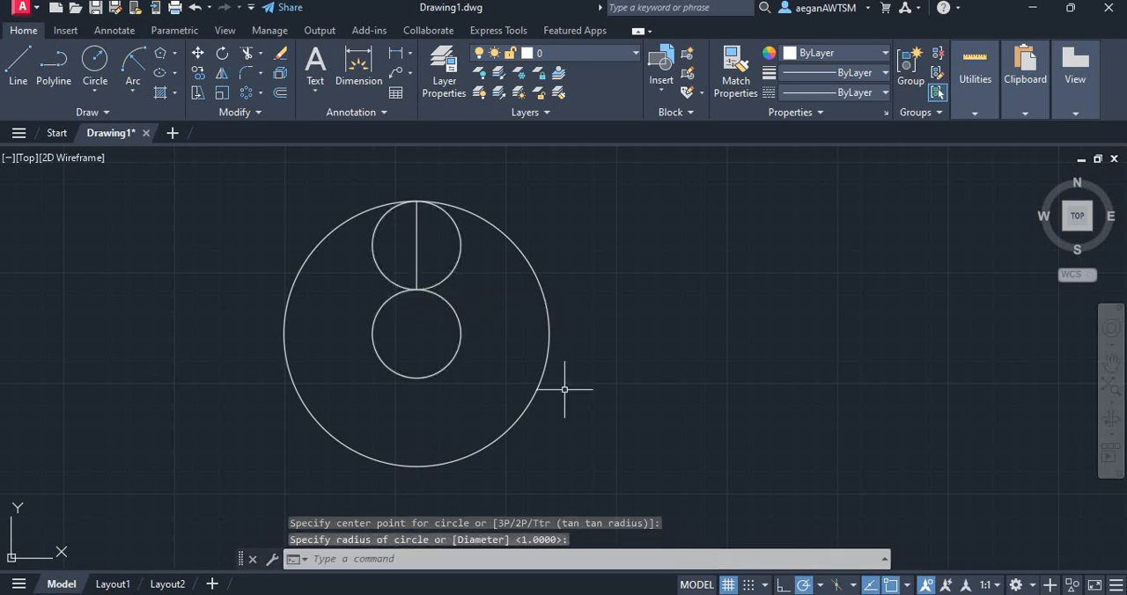
key(Escape)
click(417, 245)
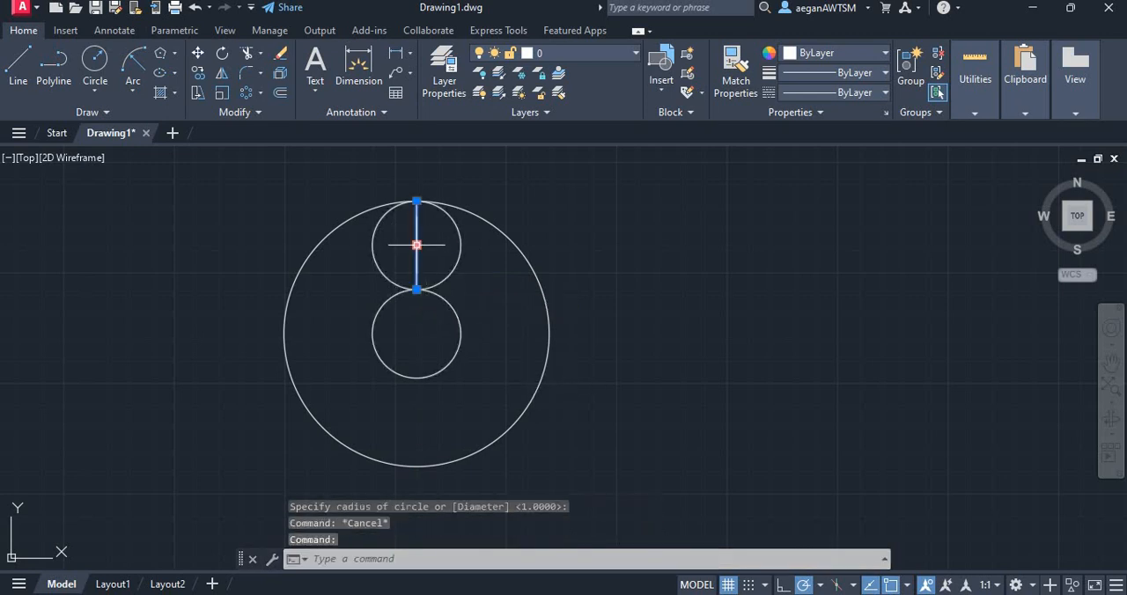
key(Delete)
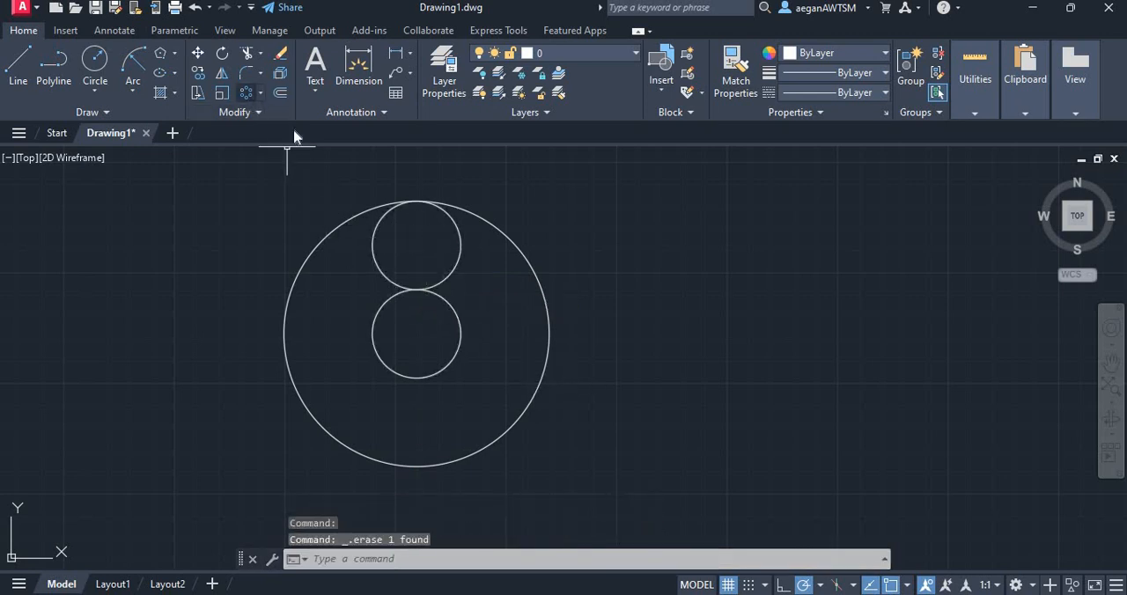
Create a polar array of the upper small circle around the large circle's centre with 6 items filling 360 degrees
click(458, 246)
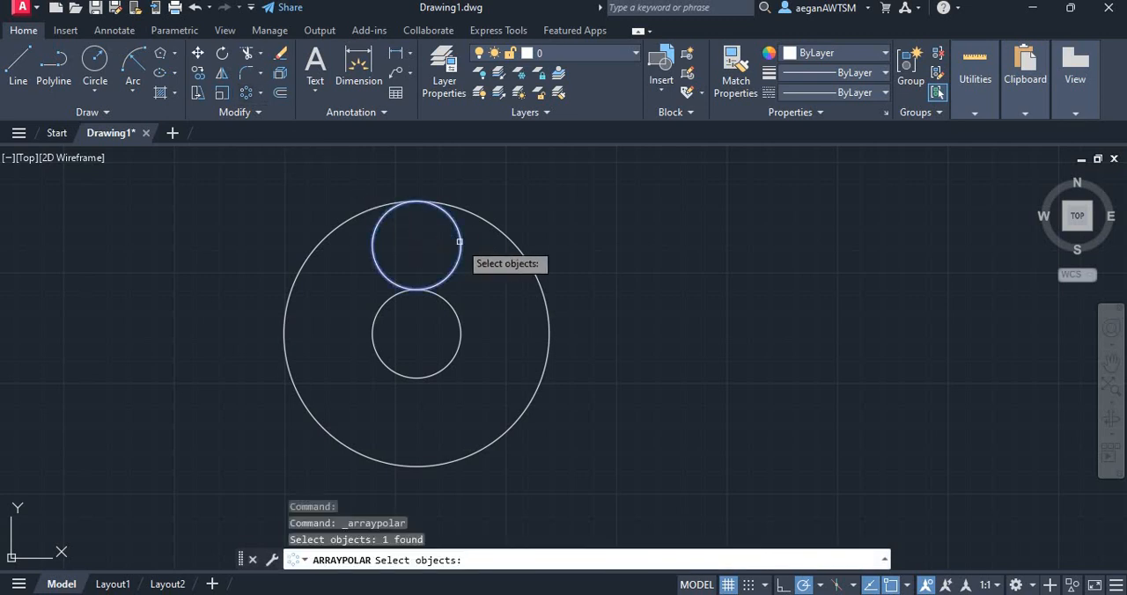
key(Return)
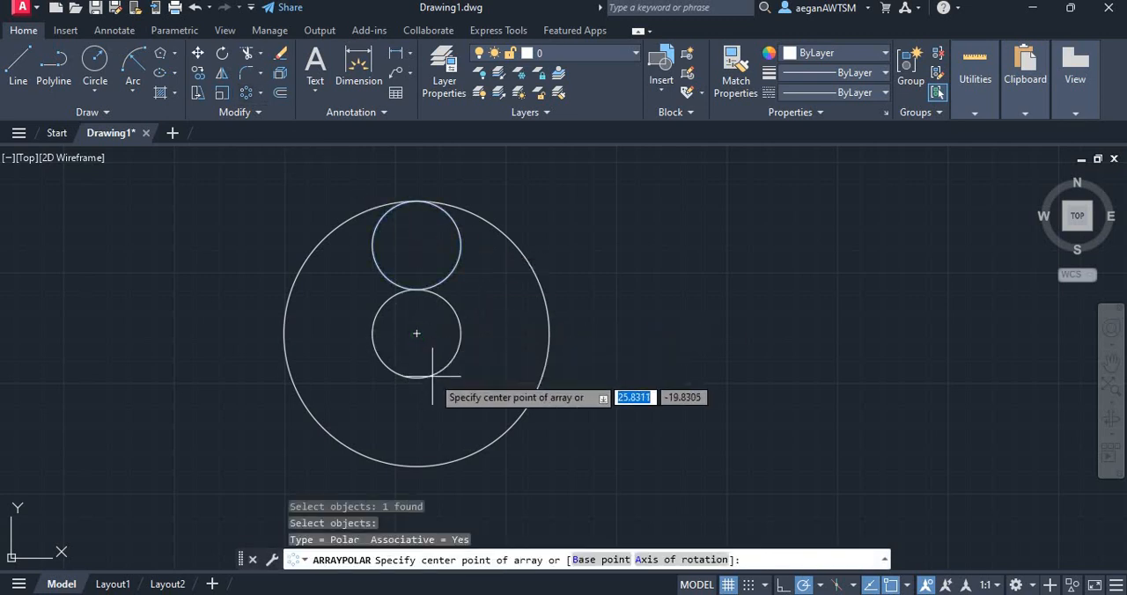
click(417, 333)
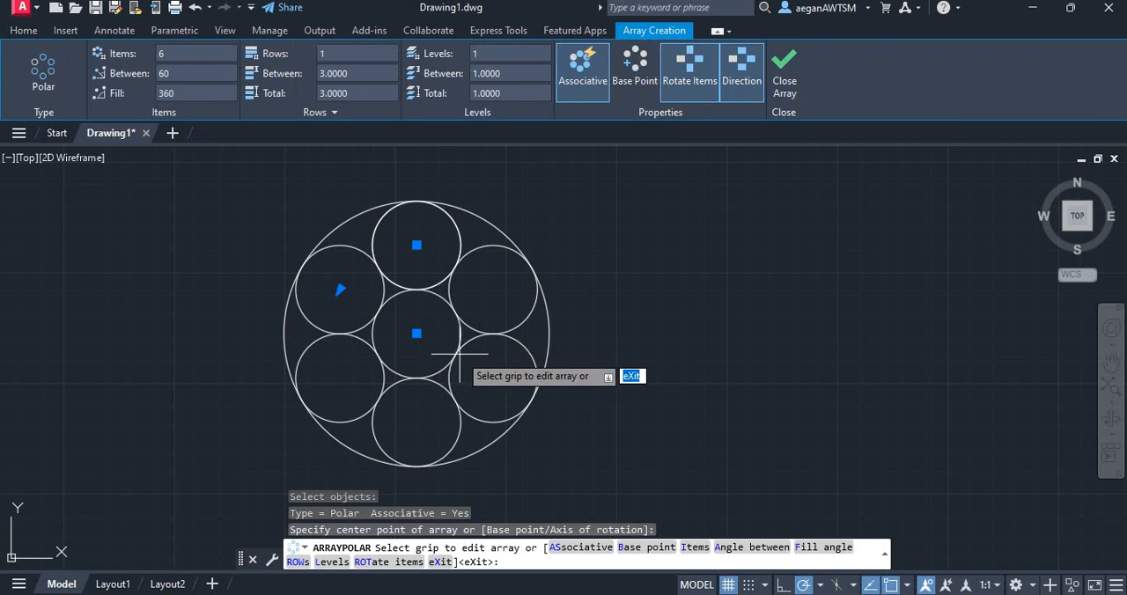
click(491, 553)
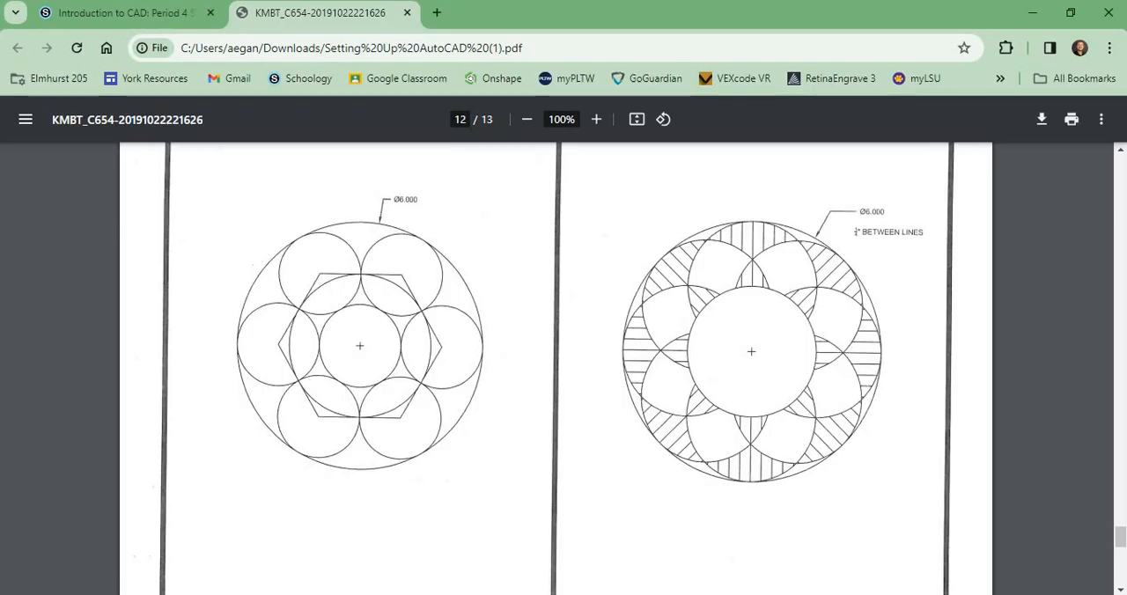
key(alt+Tab)
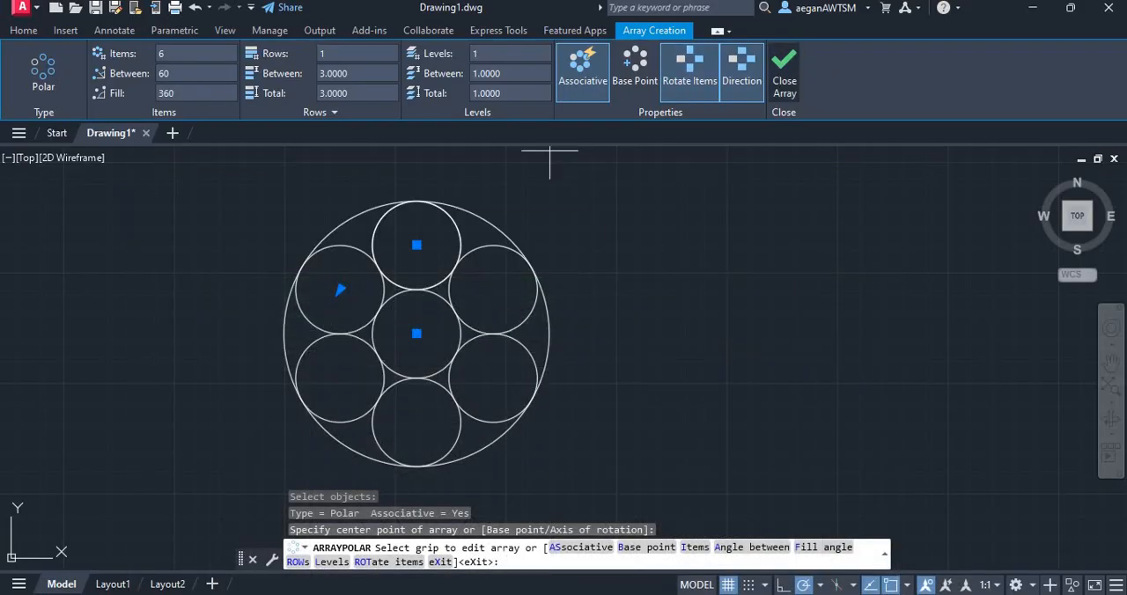
key(Return)
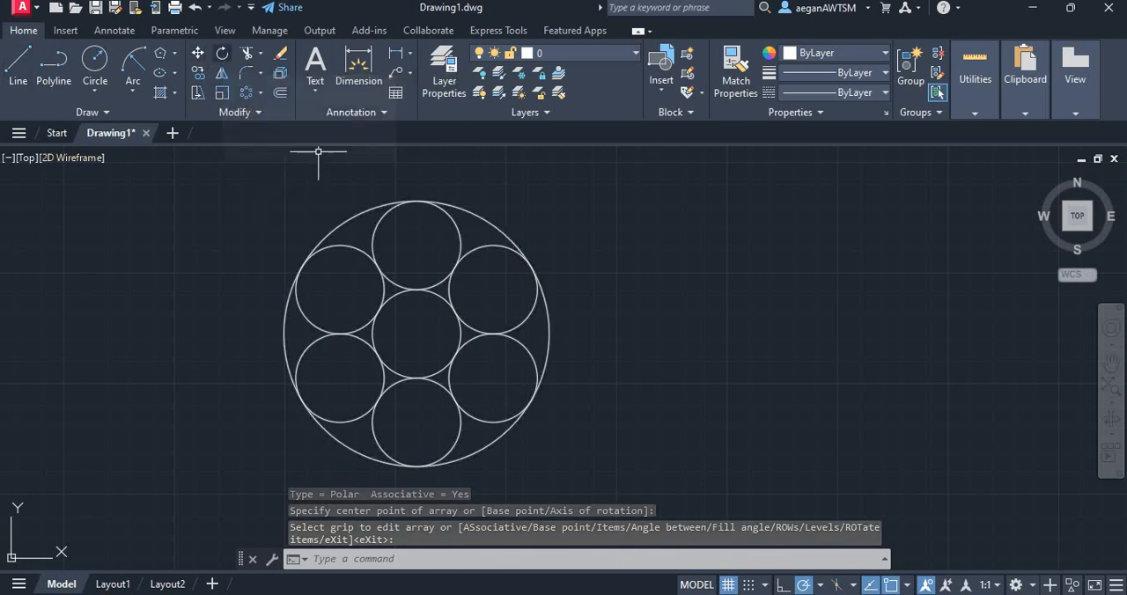
click(222, 54)
click(565, 466)
drag(564, 466, 612, 168)
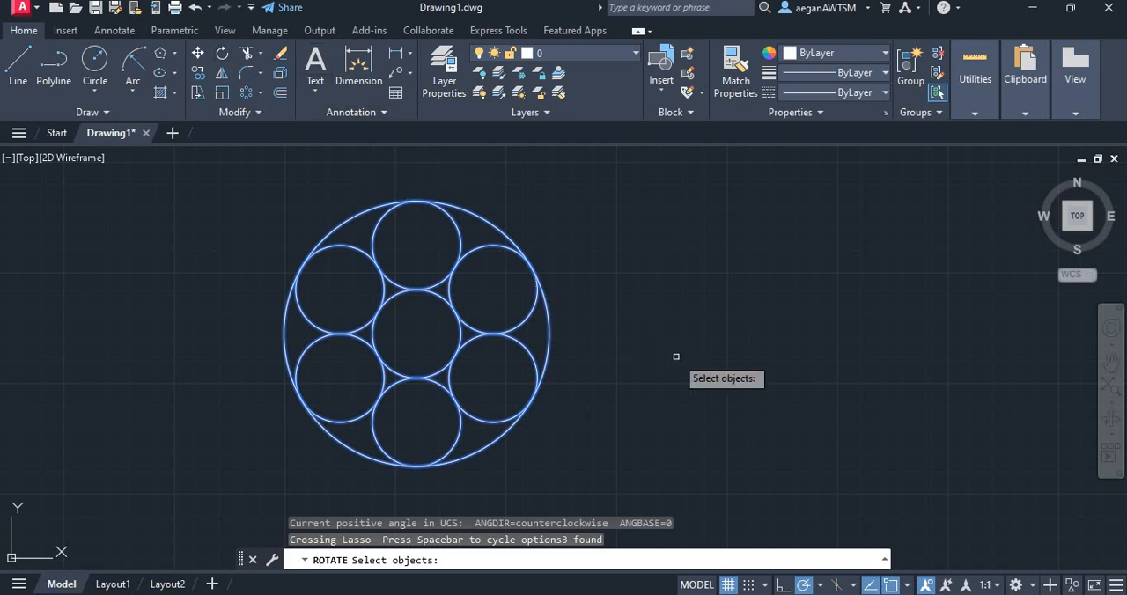
key(Return)
text(90)
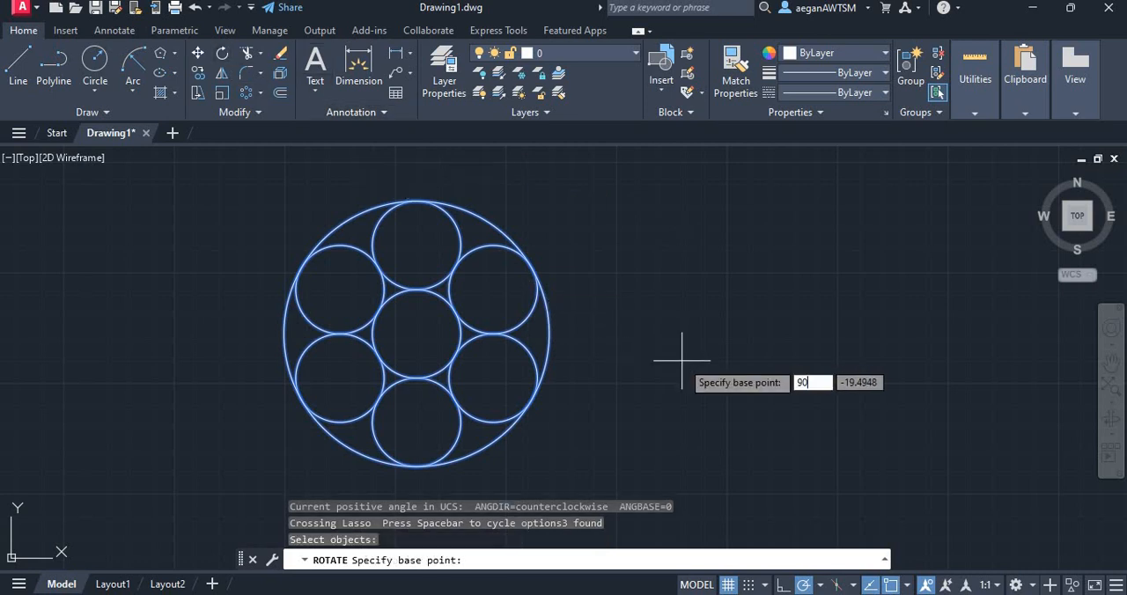
key(Return)
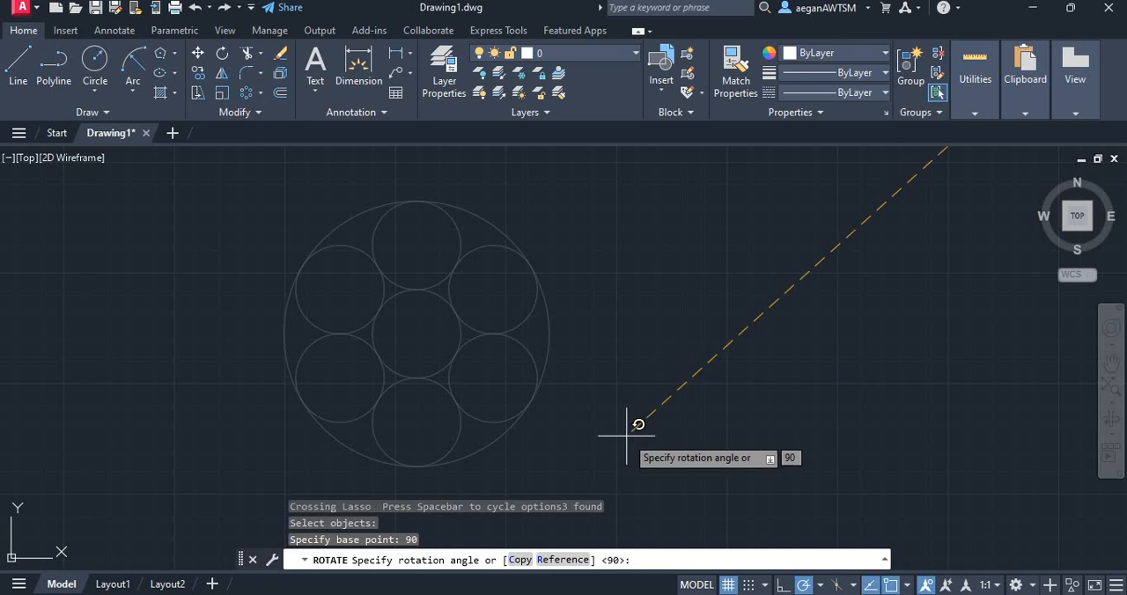
key(Escape)
Rotate the whole circle pattern 90 degrees about the large circle's centre
mouse_move(616, 502)
mouse_down()
mouse_move(327, 156)
mouse_move(266, 150)
mouse_up()
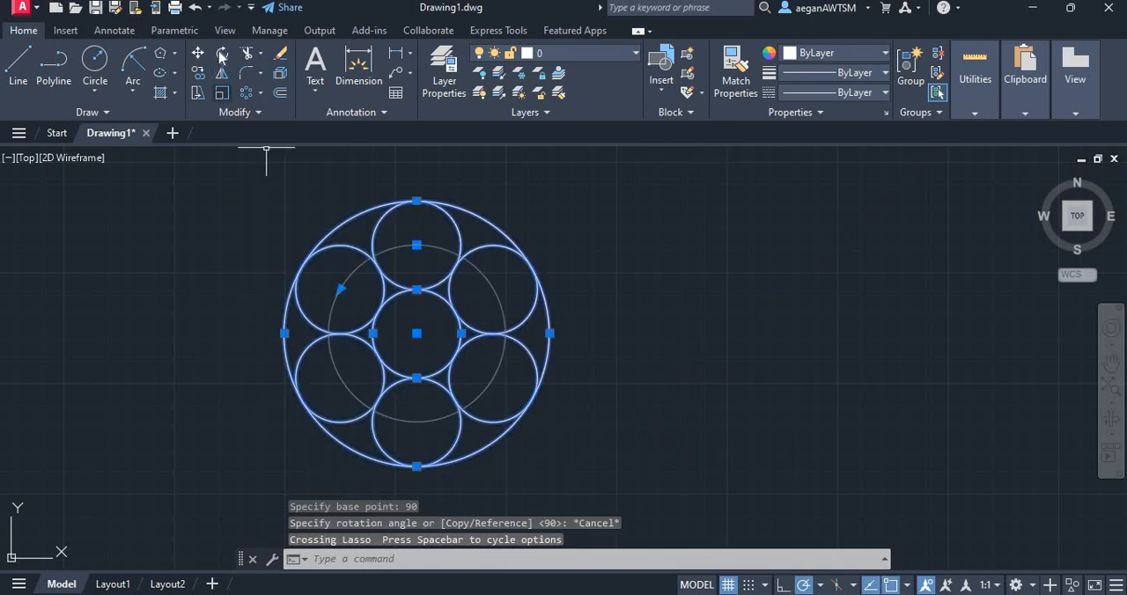
key(space)
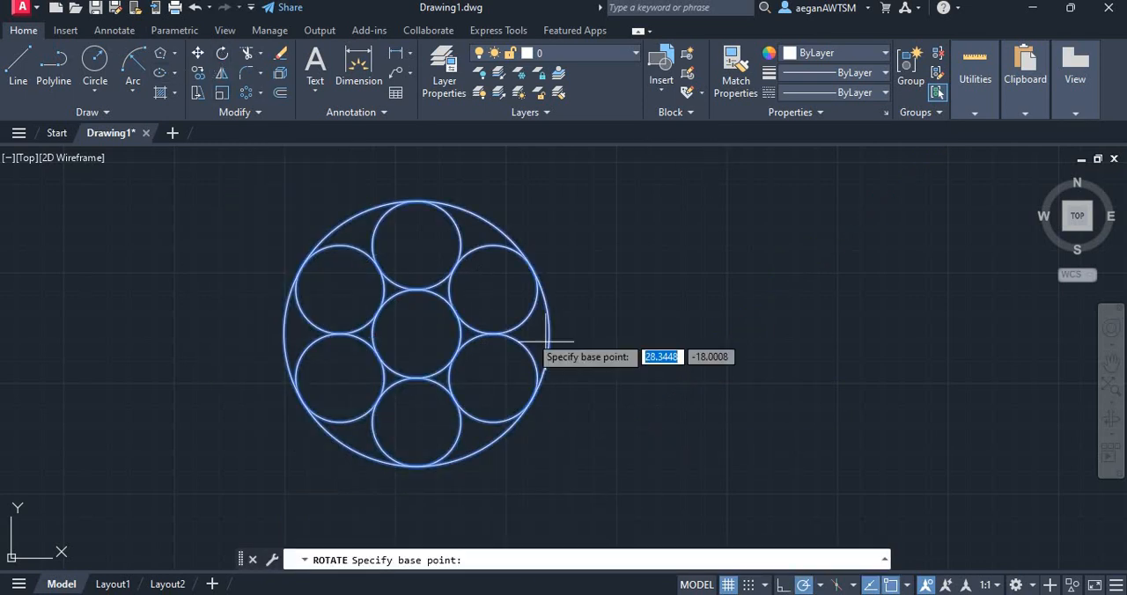
click(417, 333)
text(90)
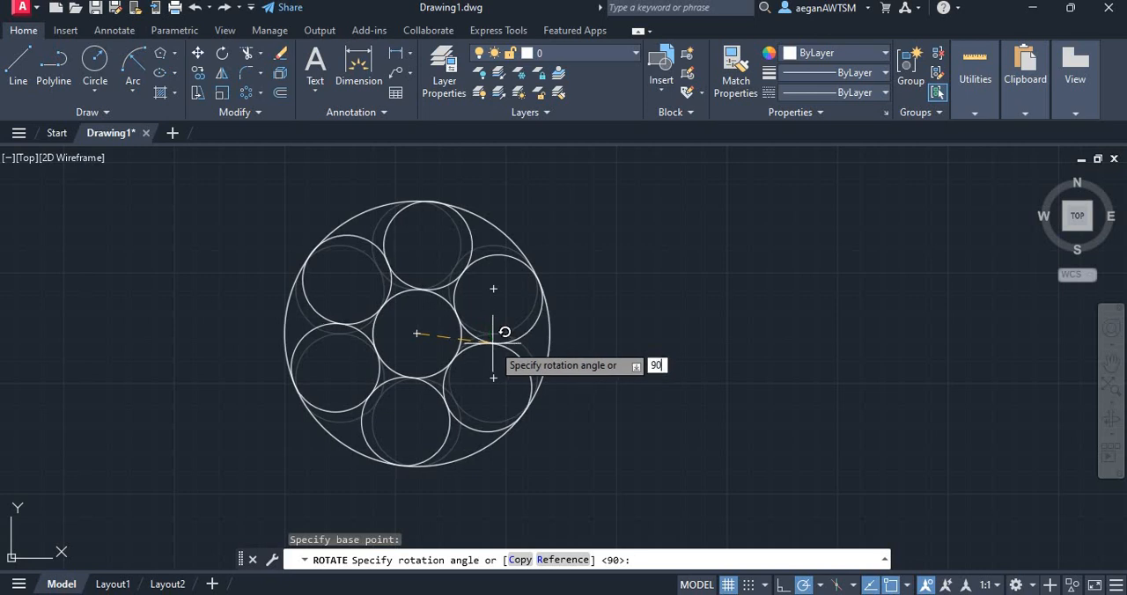
key(Return)
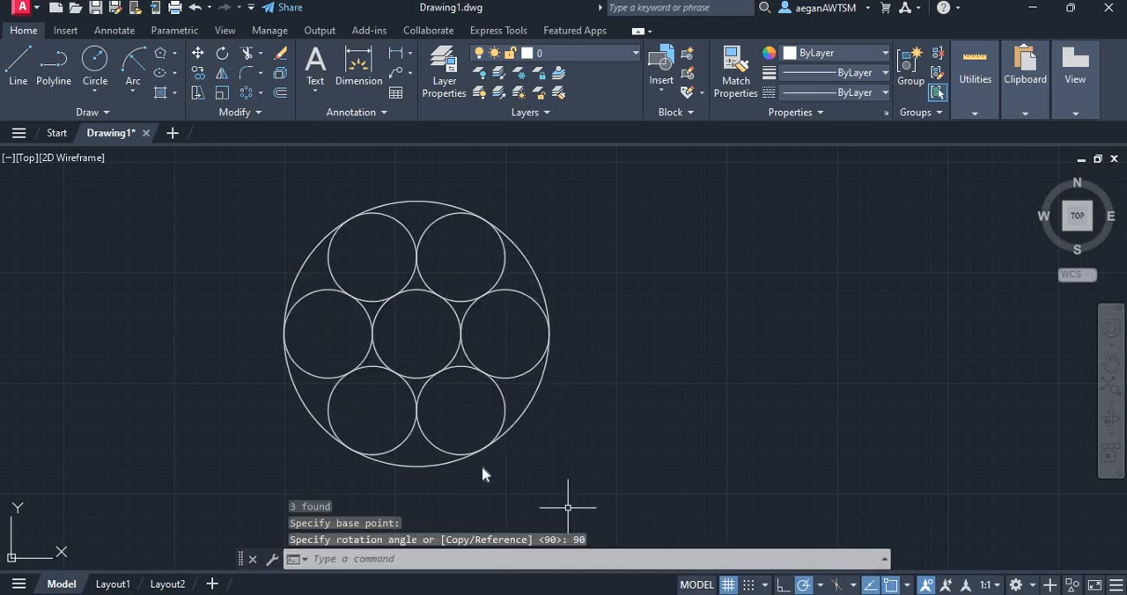
Draw a 6-sided circumscribed polygon centred on the pattern, with its radius reaching the tangent point of two neighbouring outer small circles
key(alt+Tab)
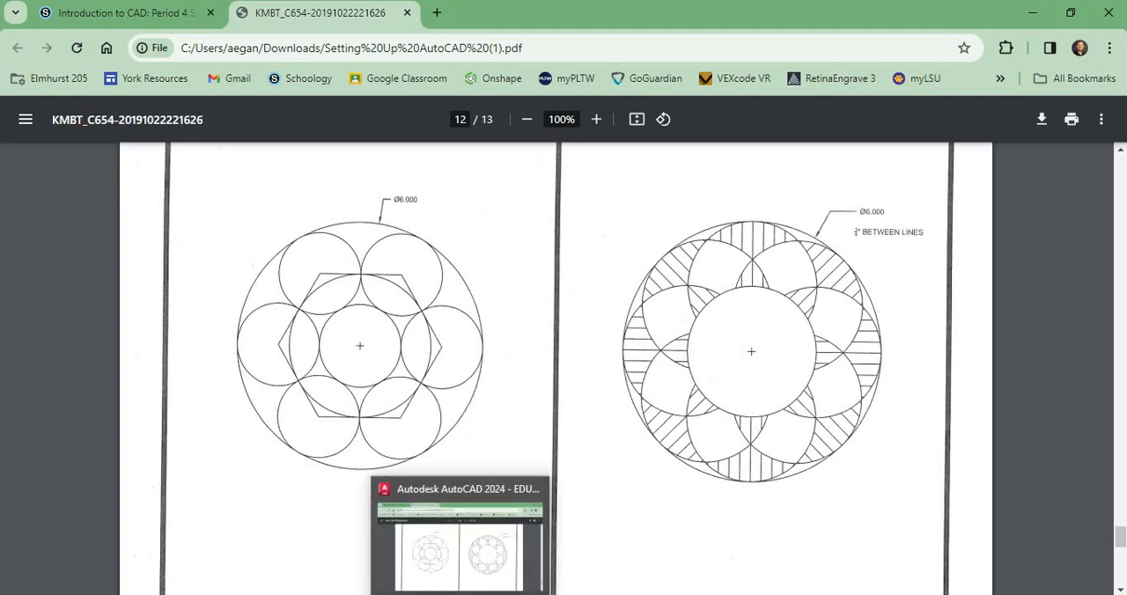
click(702, 594)
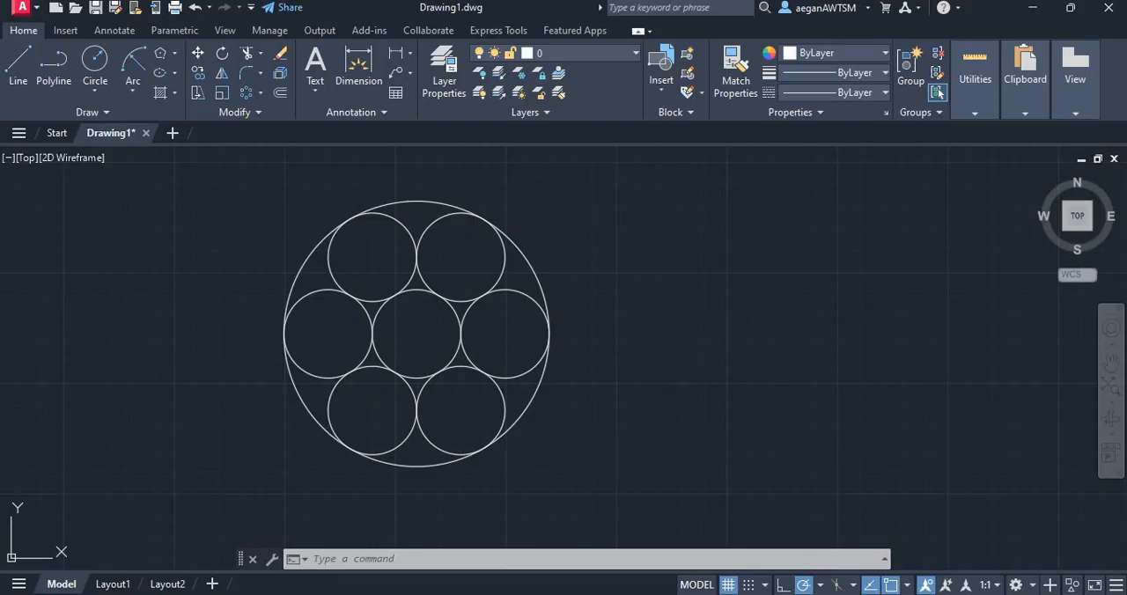
click(168, 56)
click(178, 110)
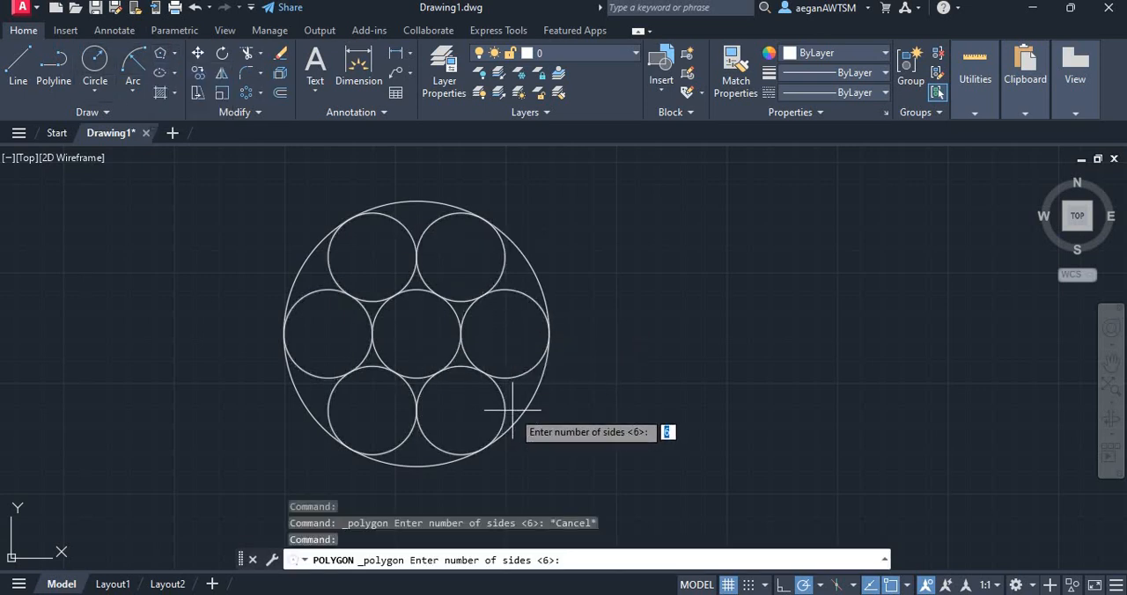
key(Return)
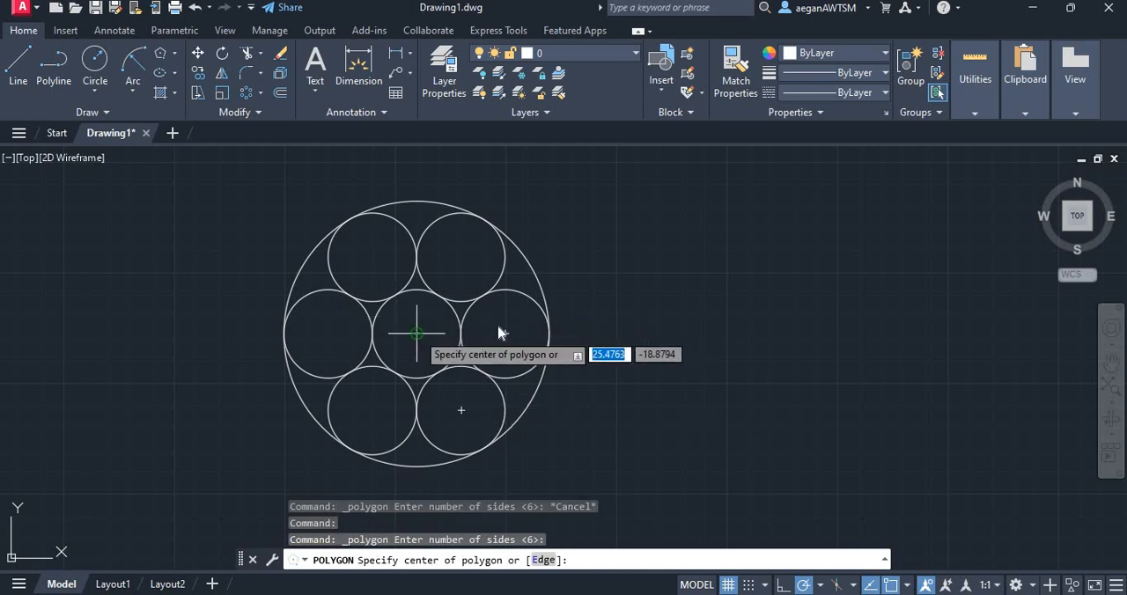
click(416, 333)
click(521, 393)
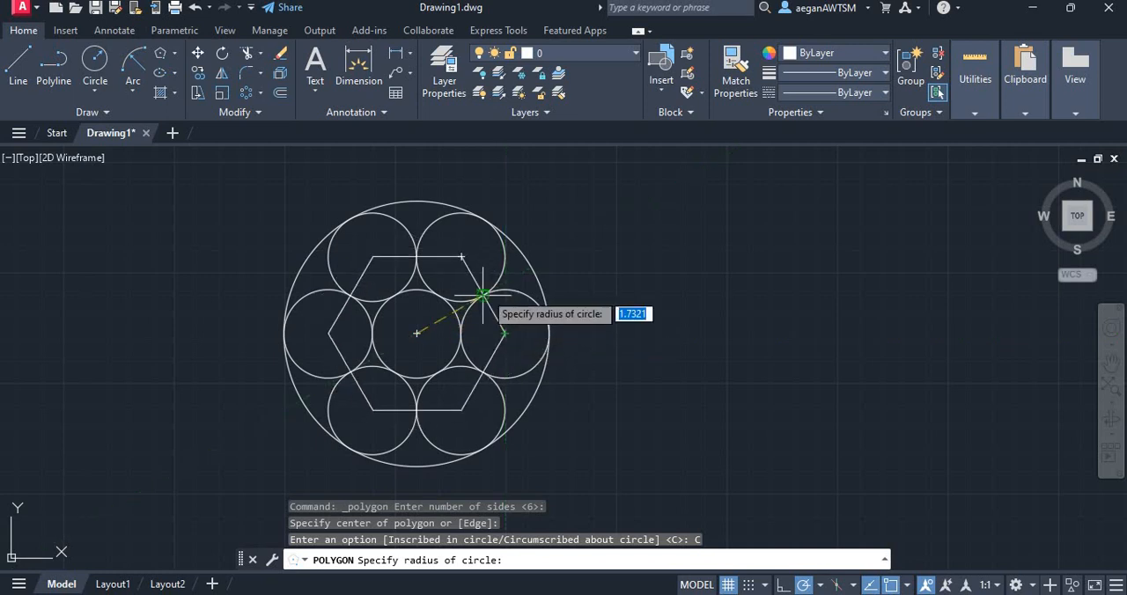
click(483, 294)
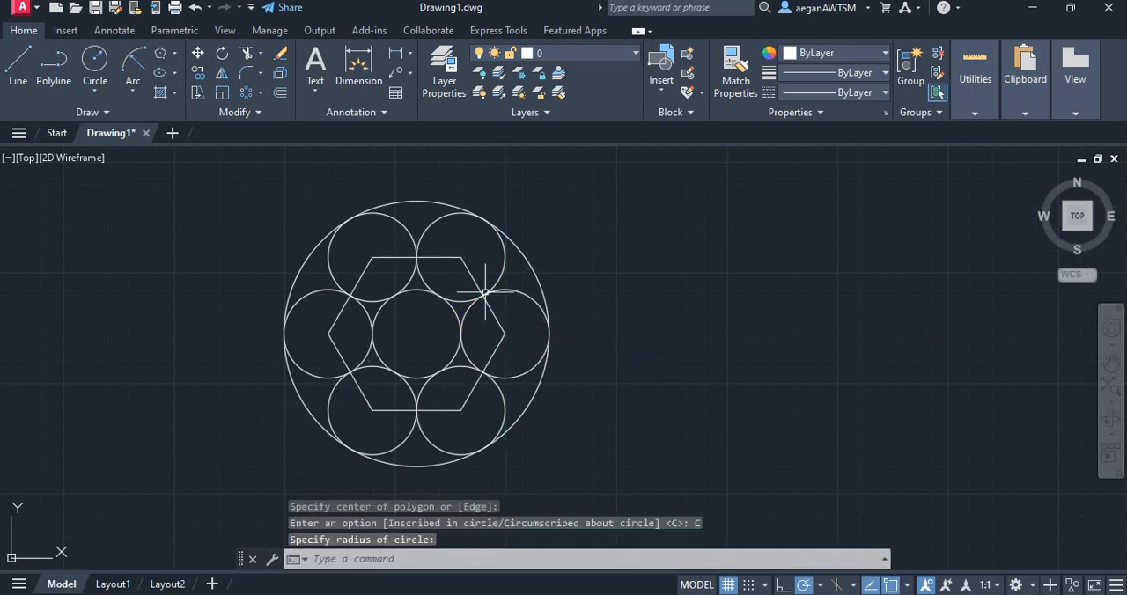
key(alt+Tab)
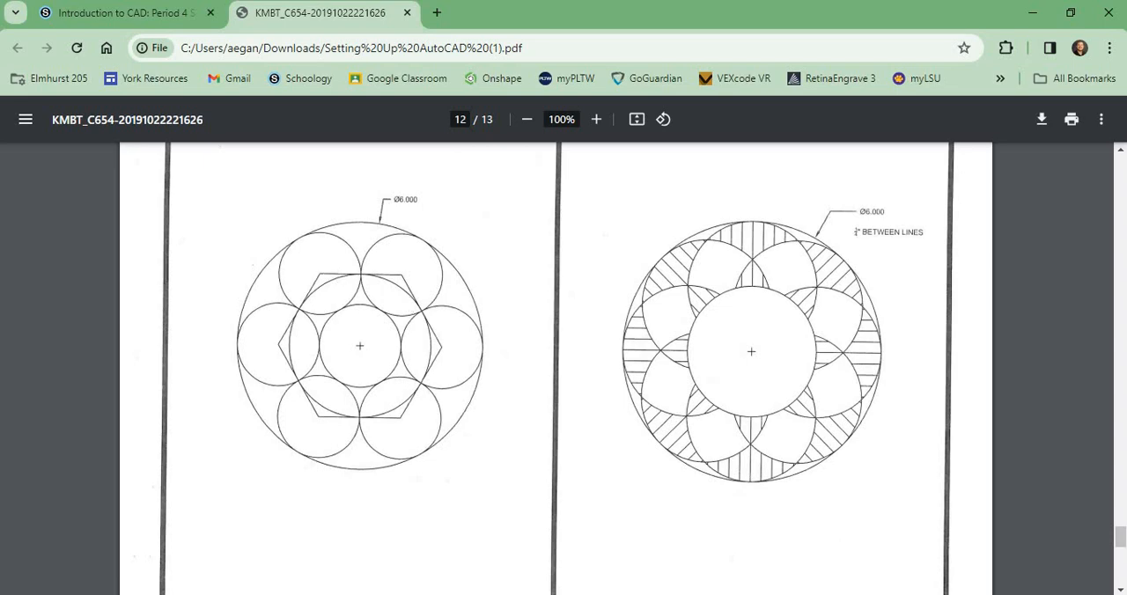
Return to AutoCAD and draw a circle centred on the pattern, with its radius reaching the midpoint of the hexagon's upper-left side
key(alt+Tab)
click(95, 61)
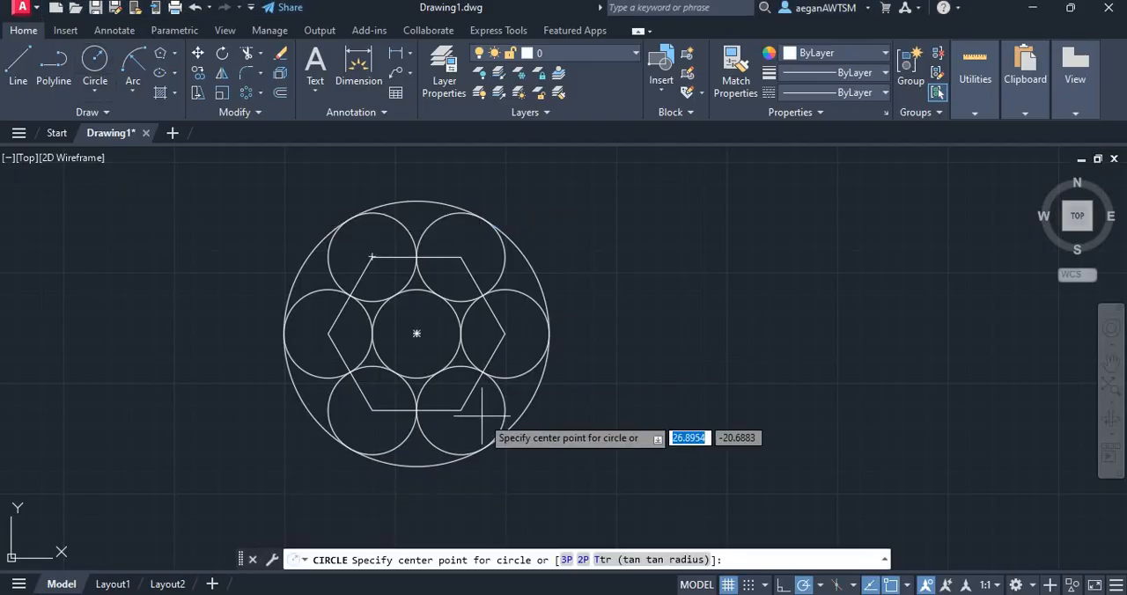
click(417, 333)
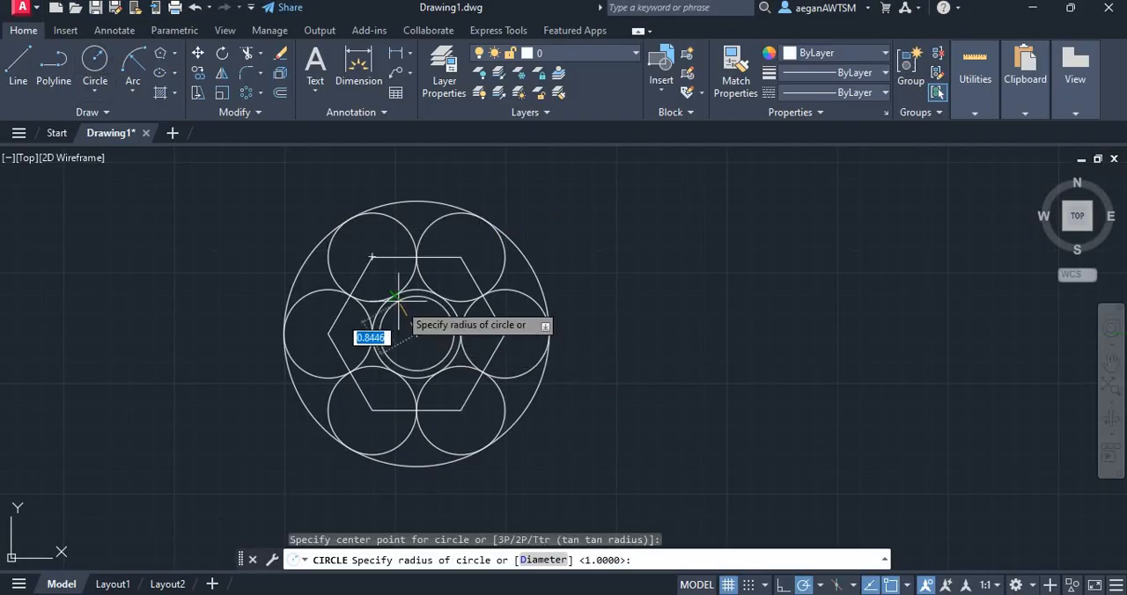
click(351, 295)
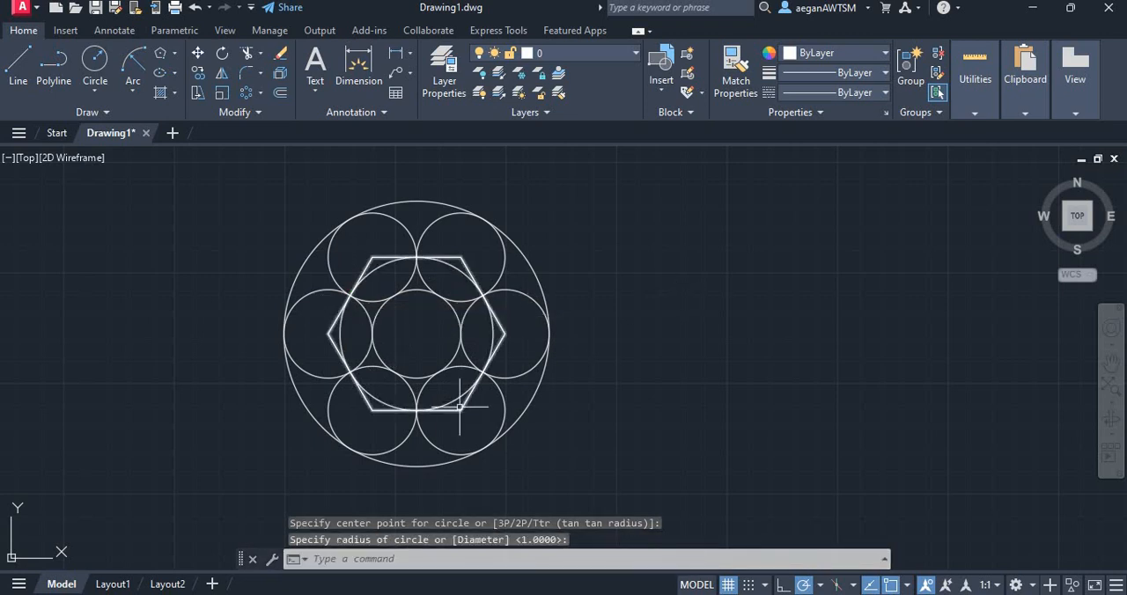
Check the worksheet's next pattern in the PDF and draw its outer circle, 6 inches in diameter, beside the hexagon pattern in AutoCAD
scroll(445, 345, down, 3)
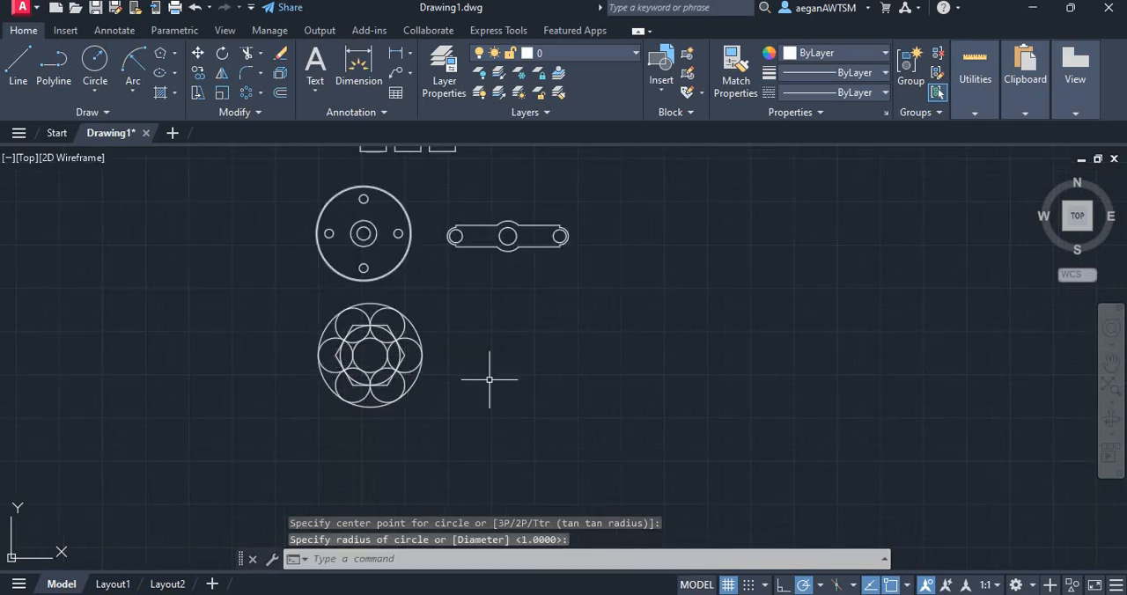
scroll(524, 359, up, 2)
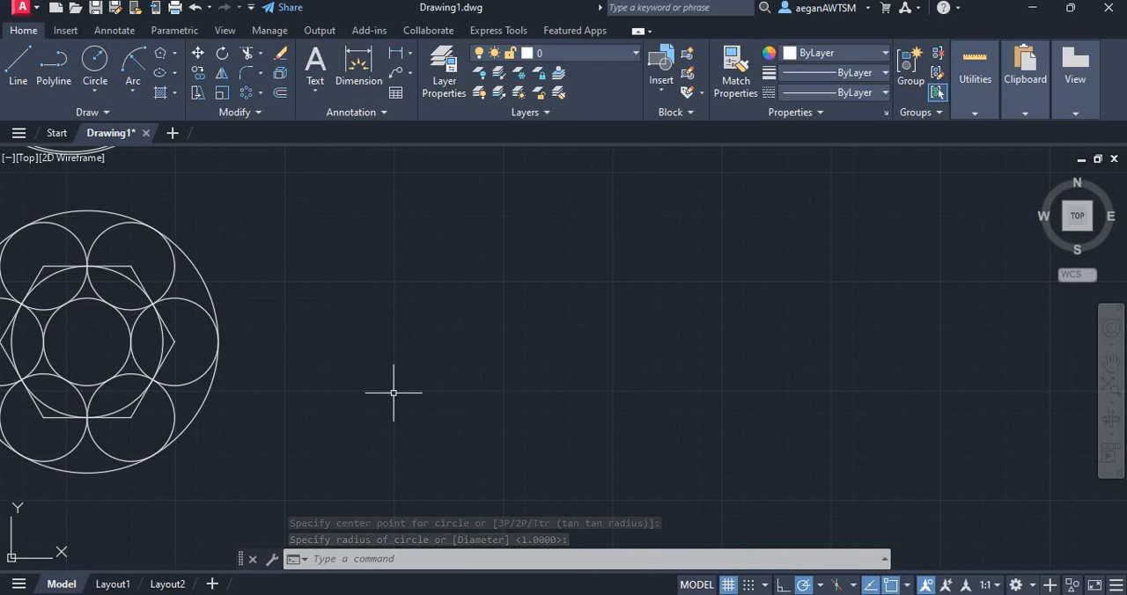
key(alt+Tab)
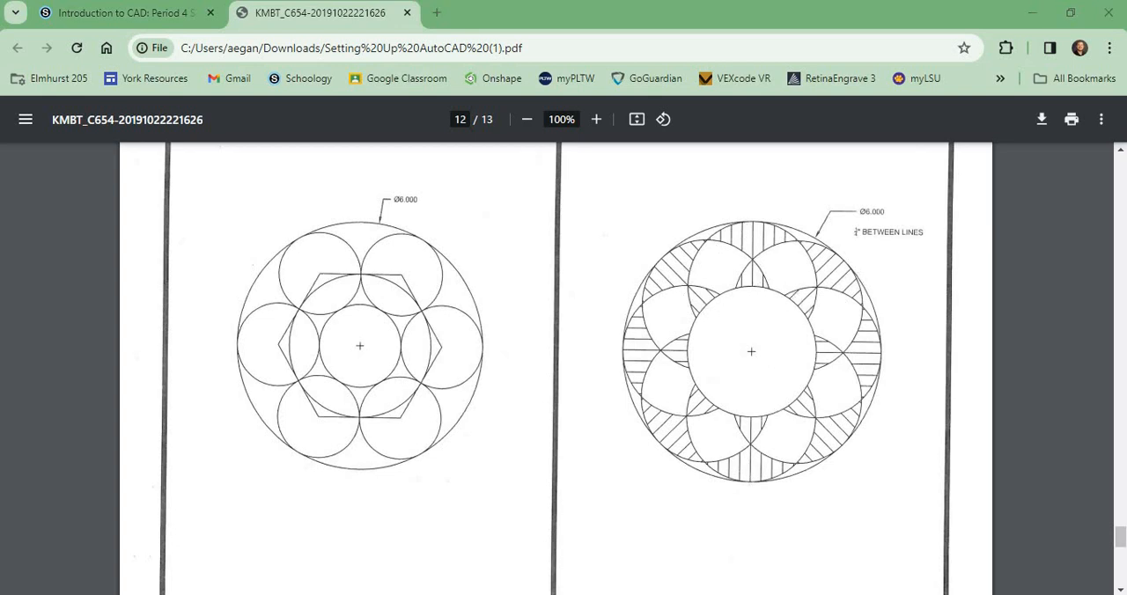
key(alt+Tab)
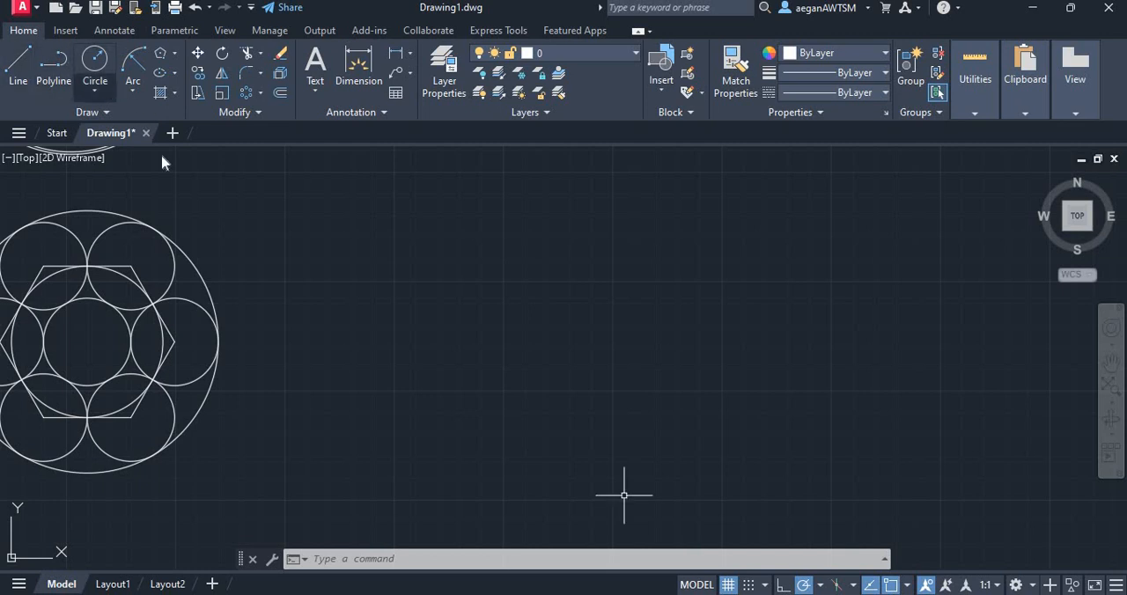
click(95, 91)
click(132, 118)
click(448, 329)
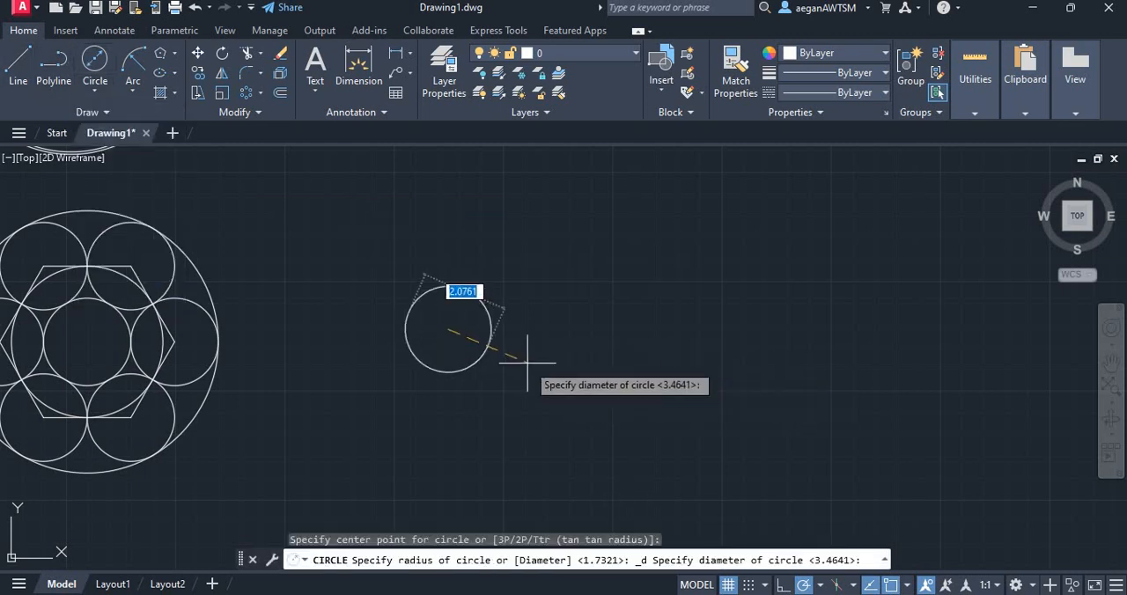
text(6)
key(Return)
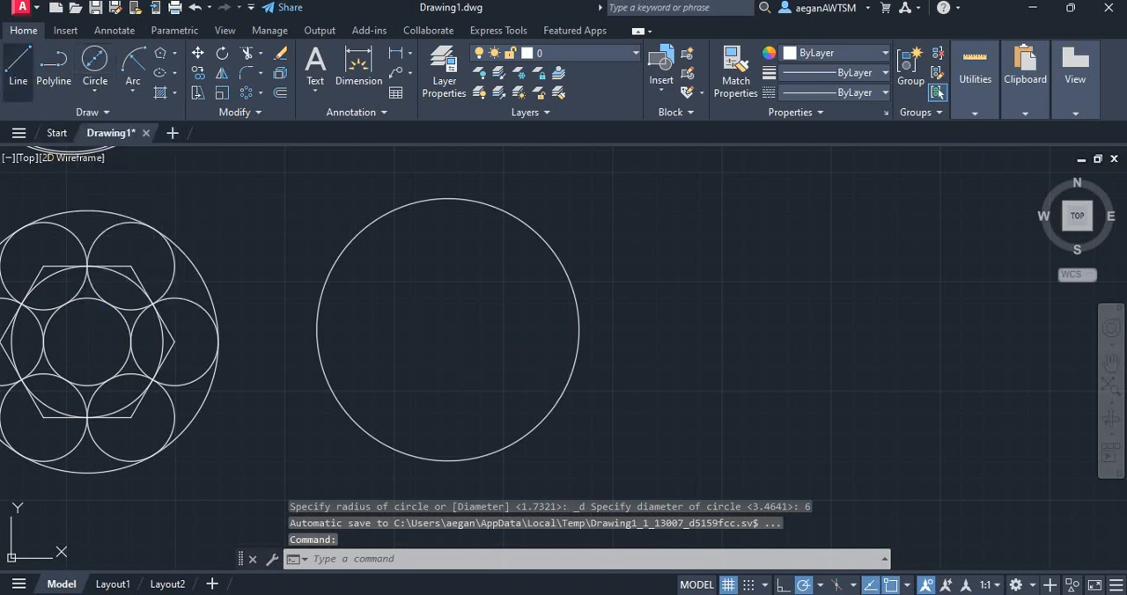
Draw a vertical line from the new large circle's centre to its top quadrant
click(17, 62)
click(448, 329)
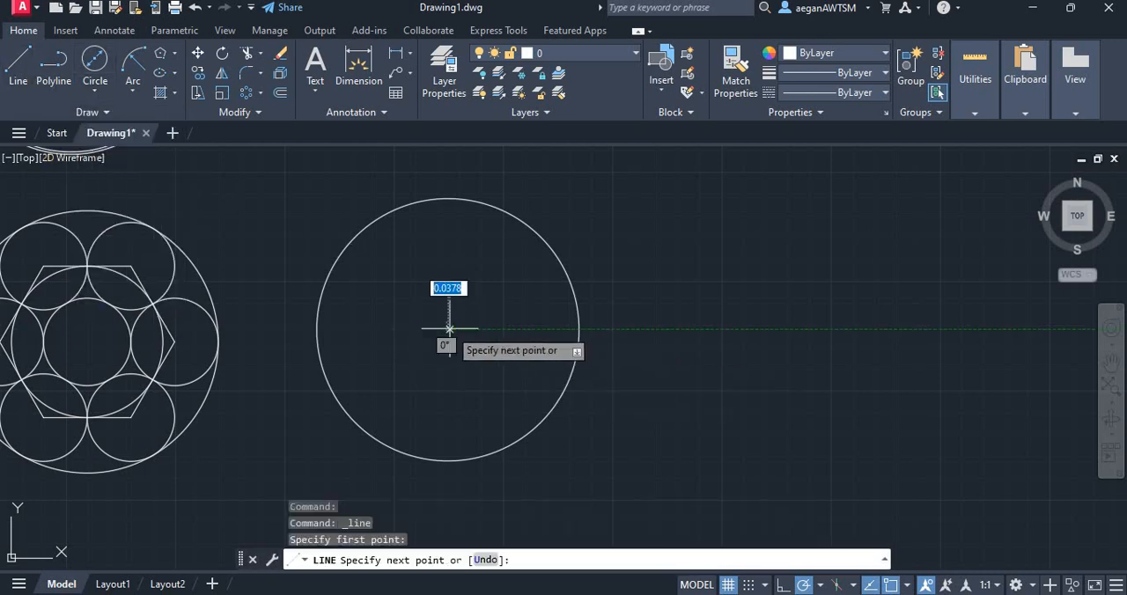
click(448, 199)
key(Escape)
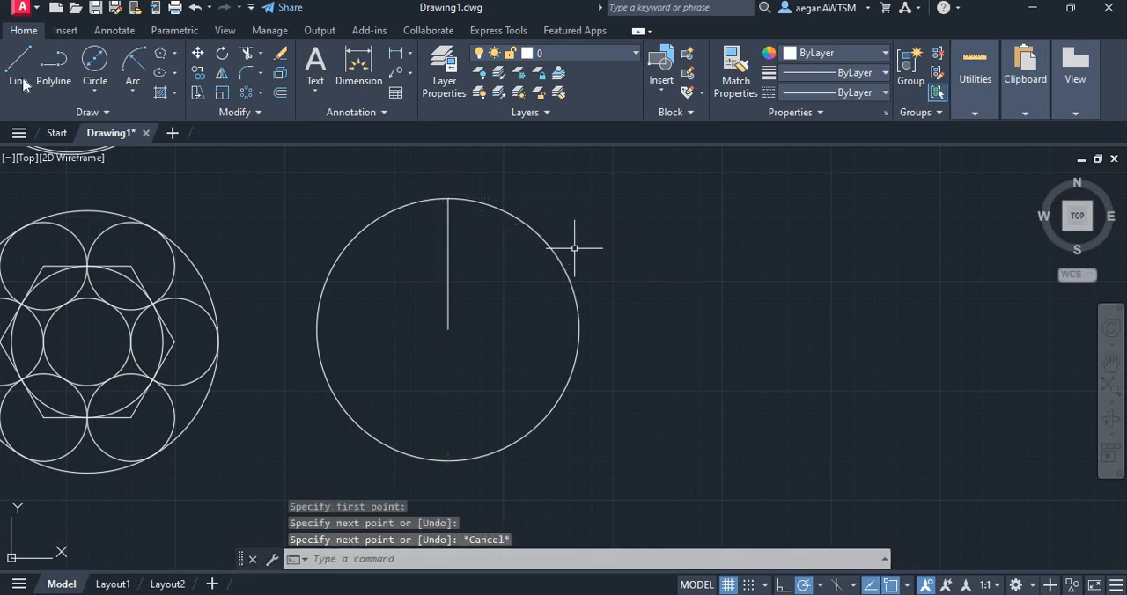
Draw a circle centred on the vertical line's midpoint with its radius reaching the large circle's centre, and erase the line
click(102, 87)
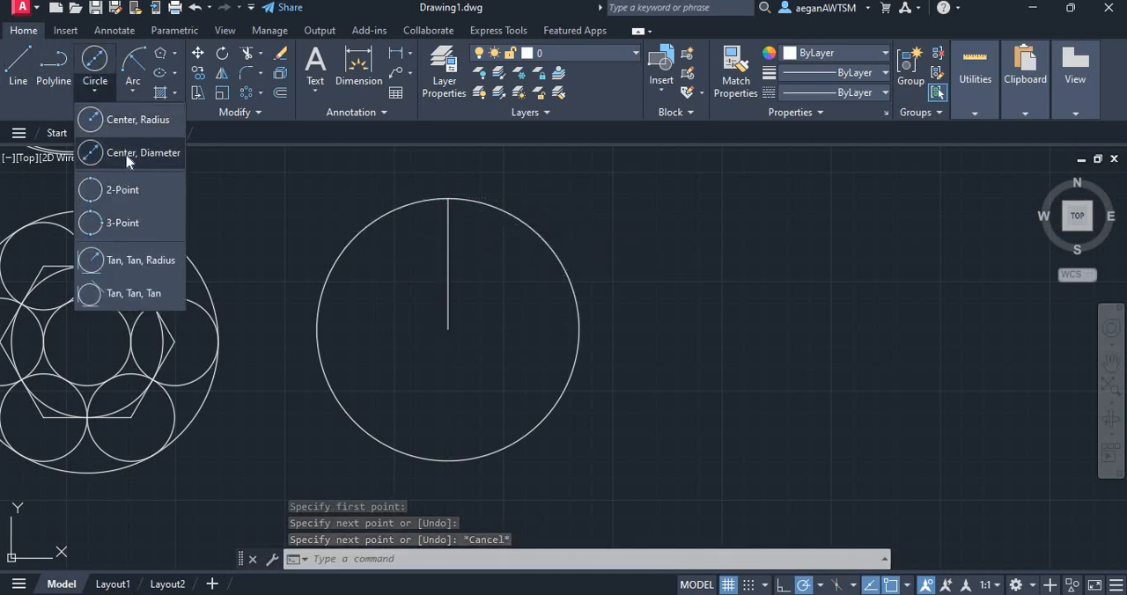
click(141, 153)
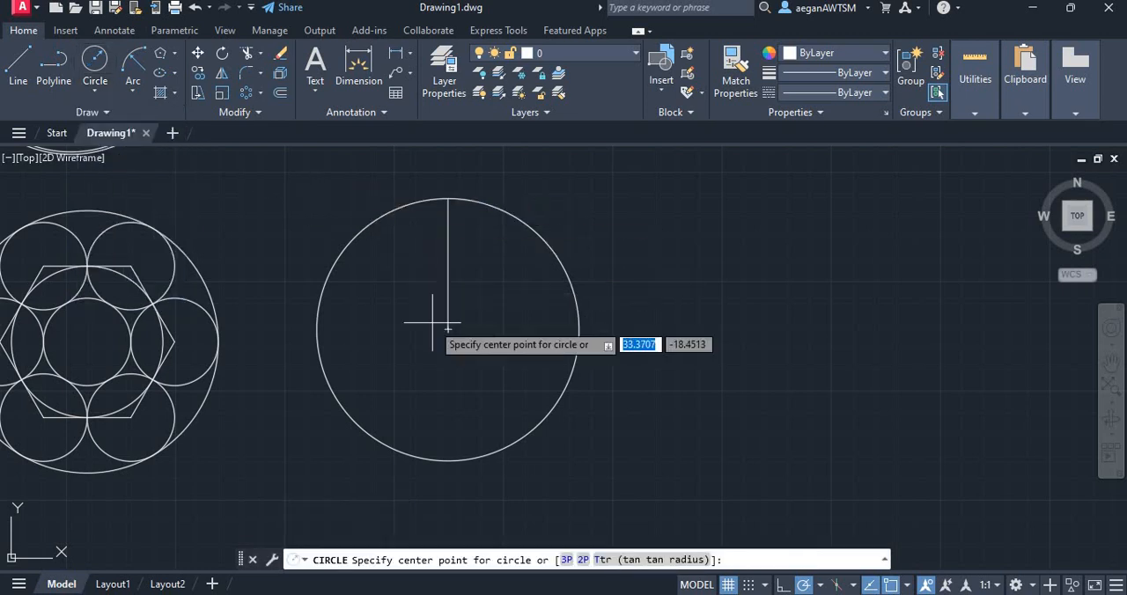
click(448, 264)
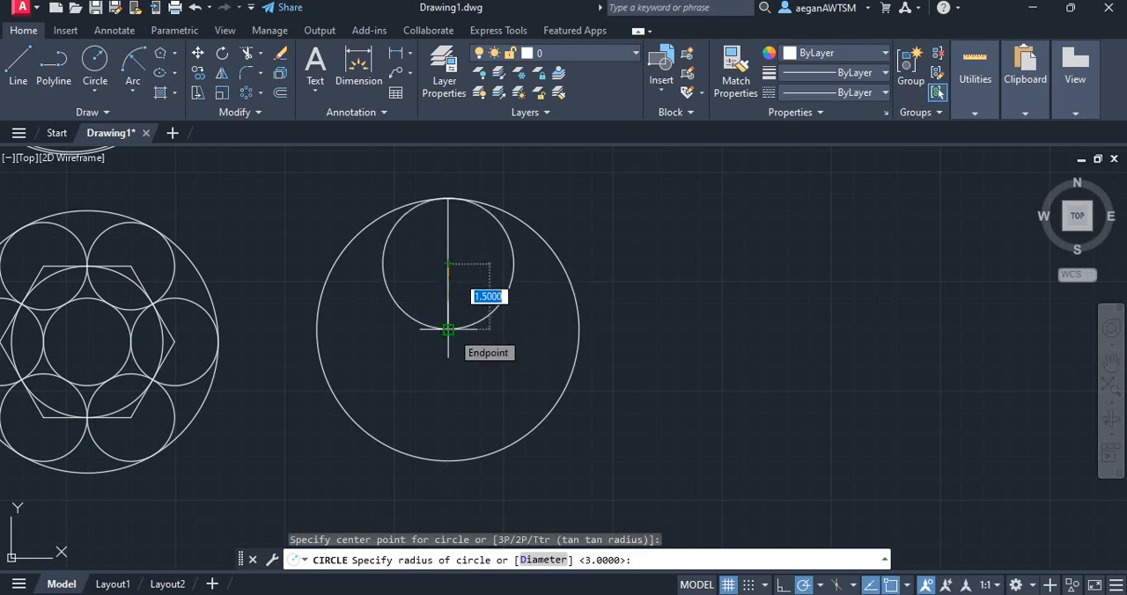
click(448, 330)
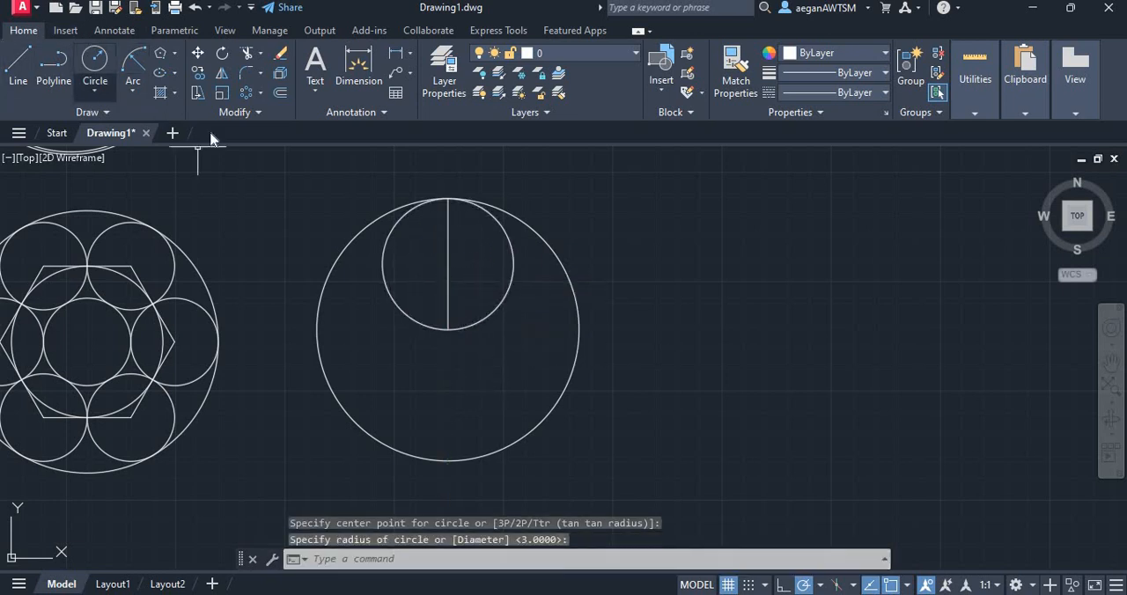
key(Escape)
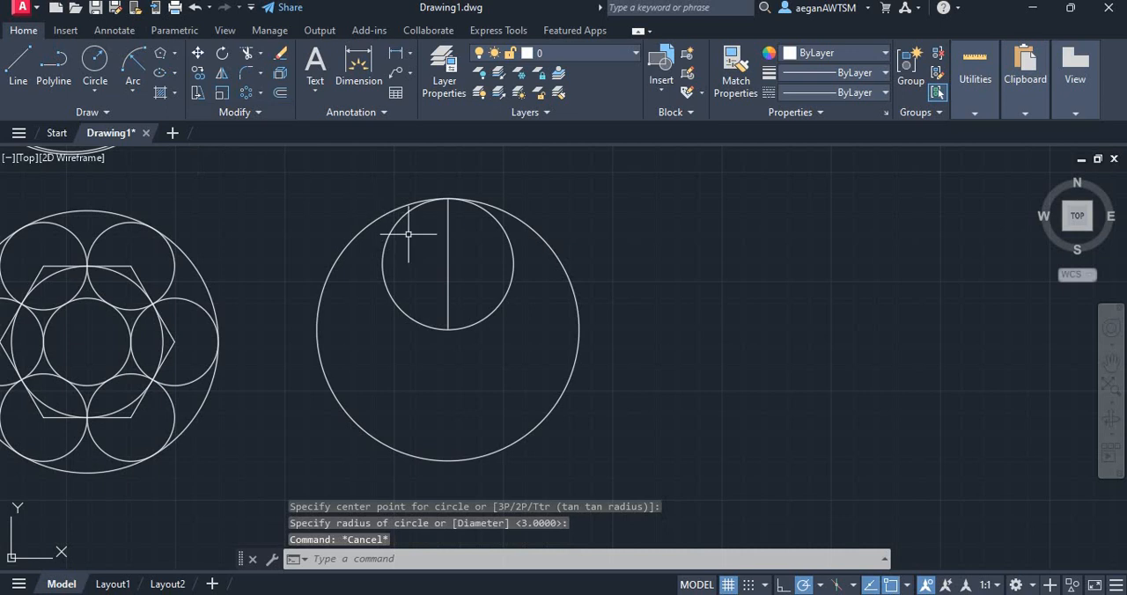
click(448, 258)
key(Delete)
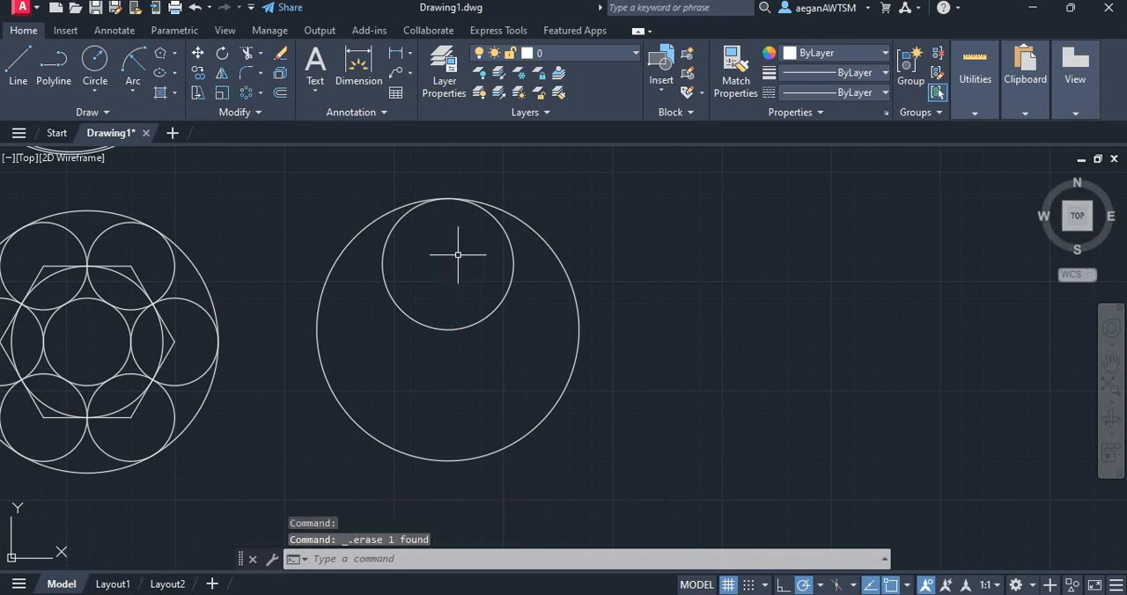
click(247, 93)
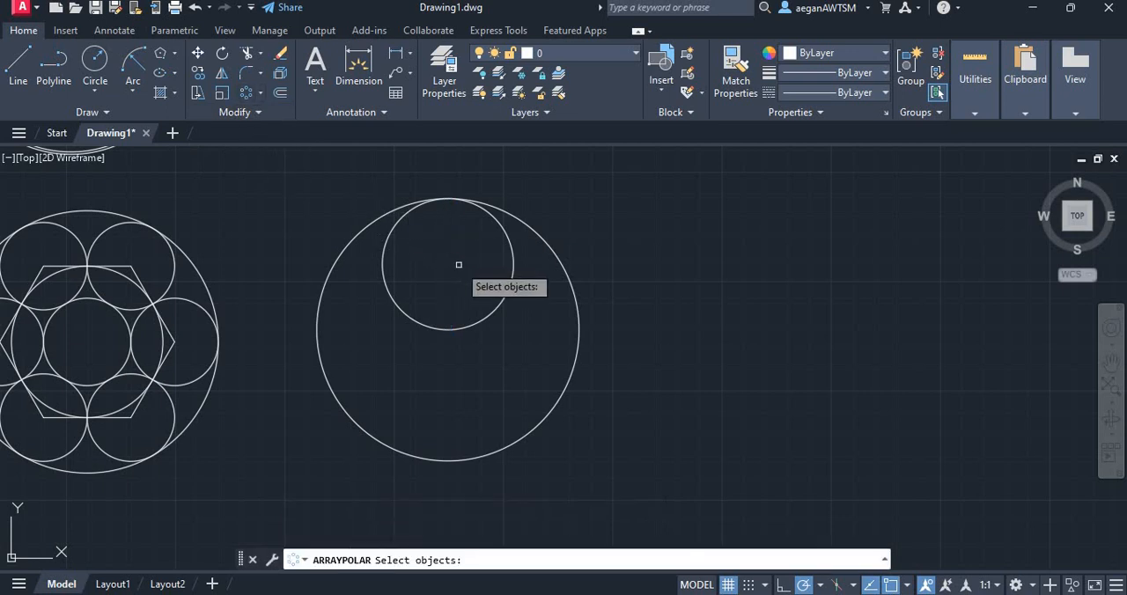
click(514, 266)
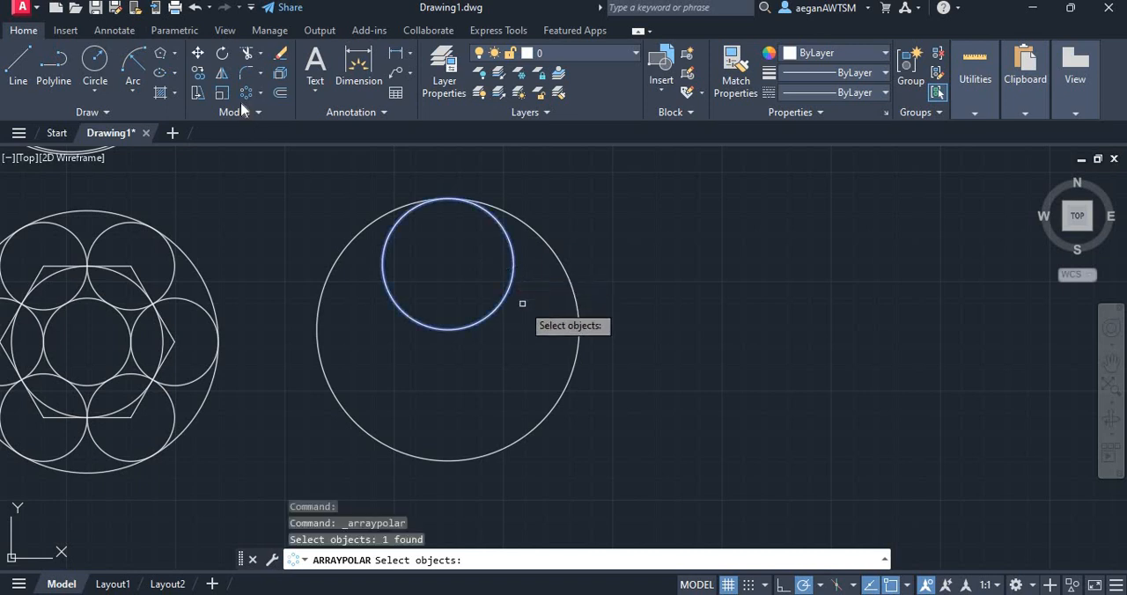
click(247, 92)
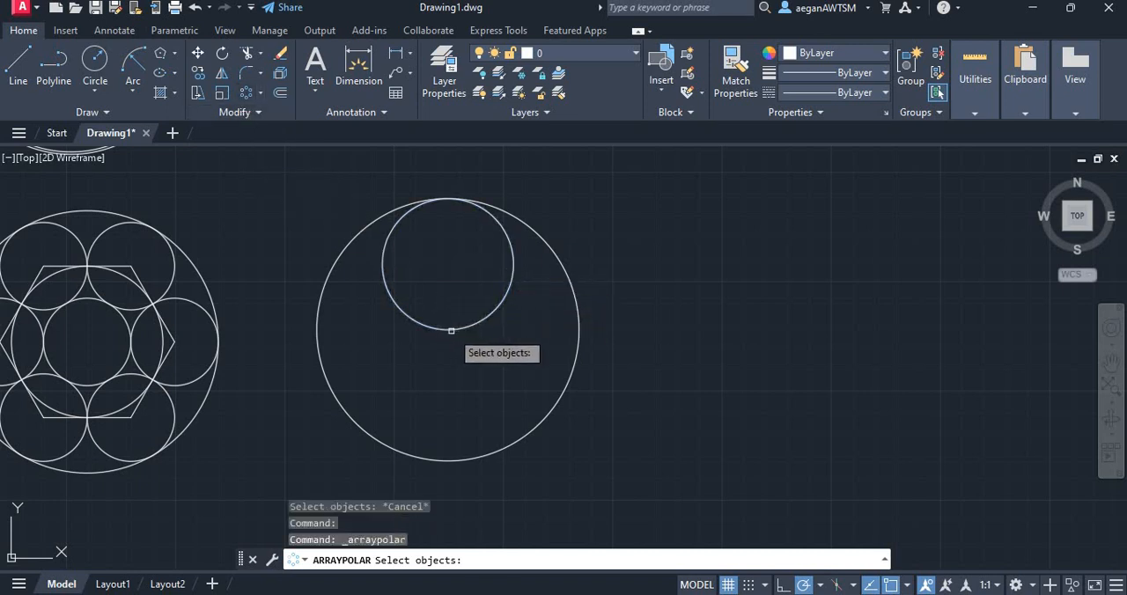
key(Escape)
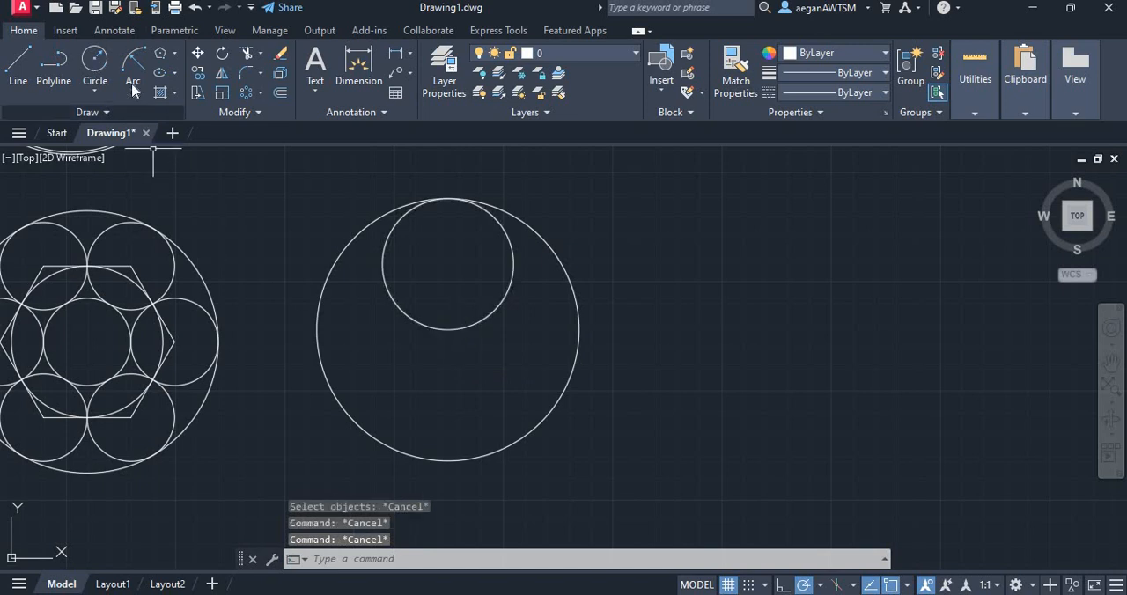
Draw a circle of radius 1.5 centred on the large circle's centre
click(96, 60)
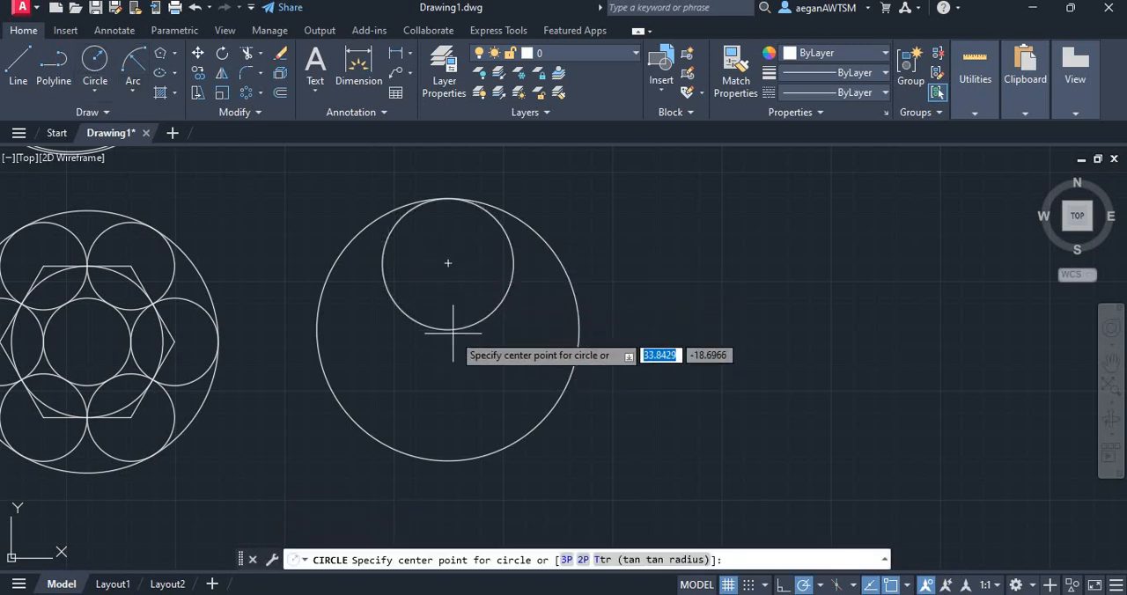
click(448, 330)
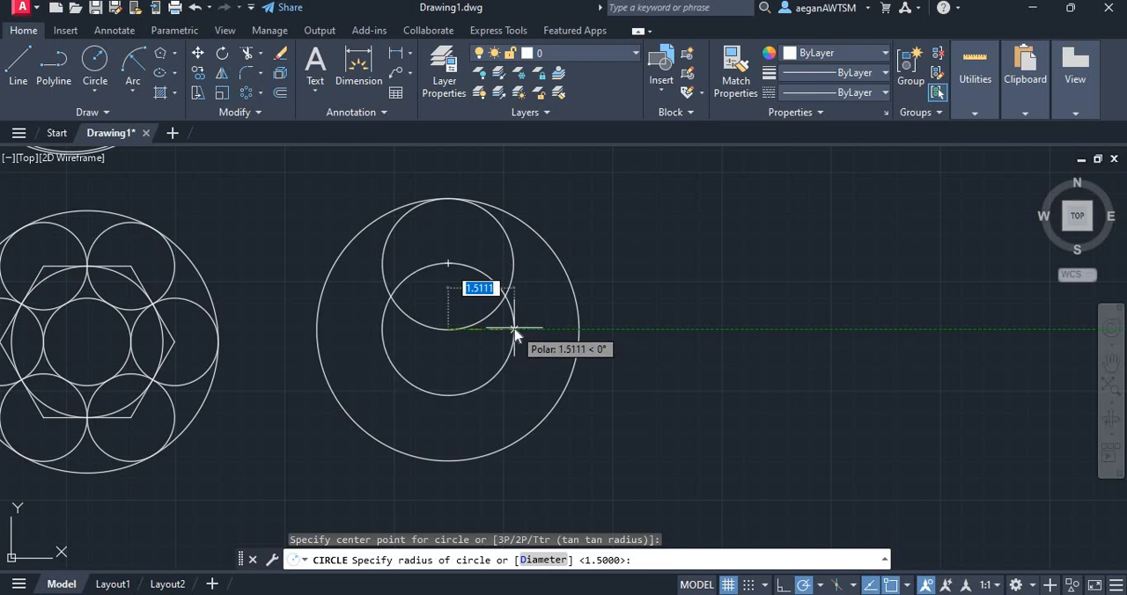
text(1)
key(Return)
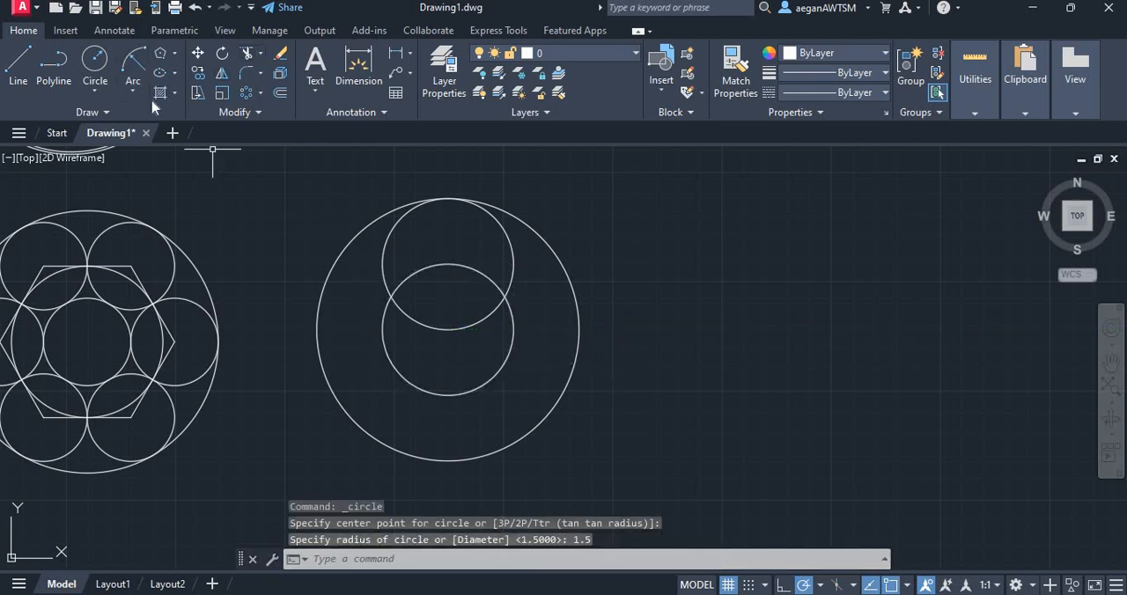
Create a polar array of the upper small circle around the large circle's centre with 8 items filling 360 degrees
click(247, 93)
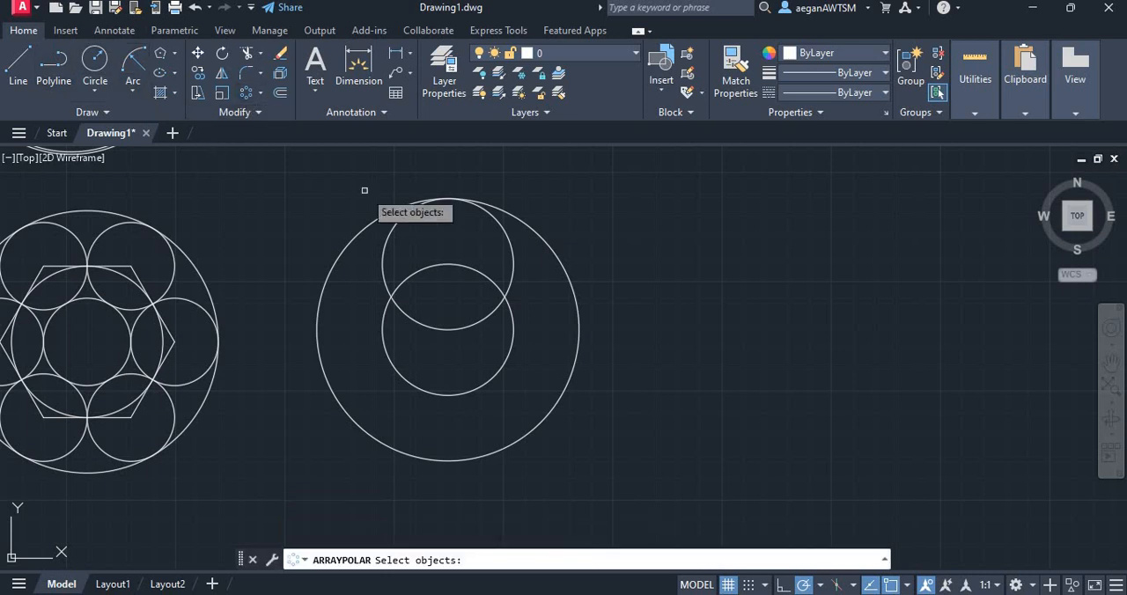
click(514, 263)
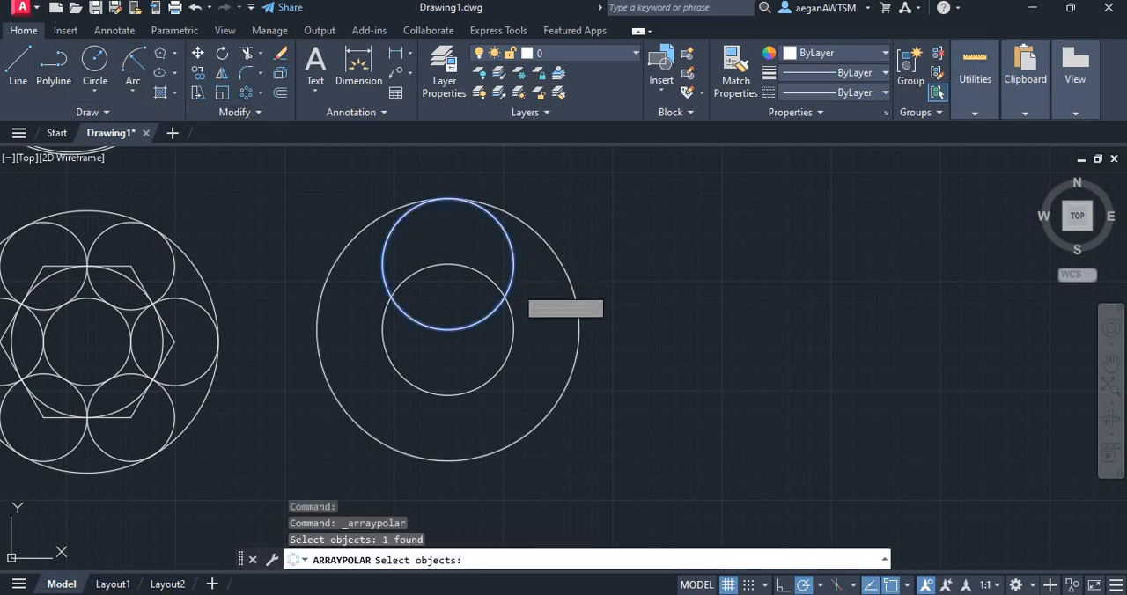
key(Return)
click(448, 329)
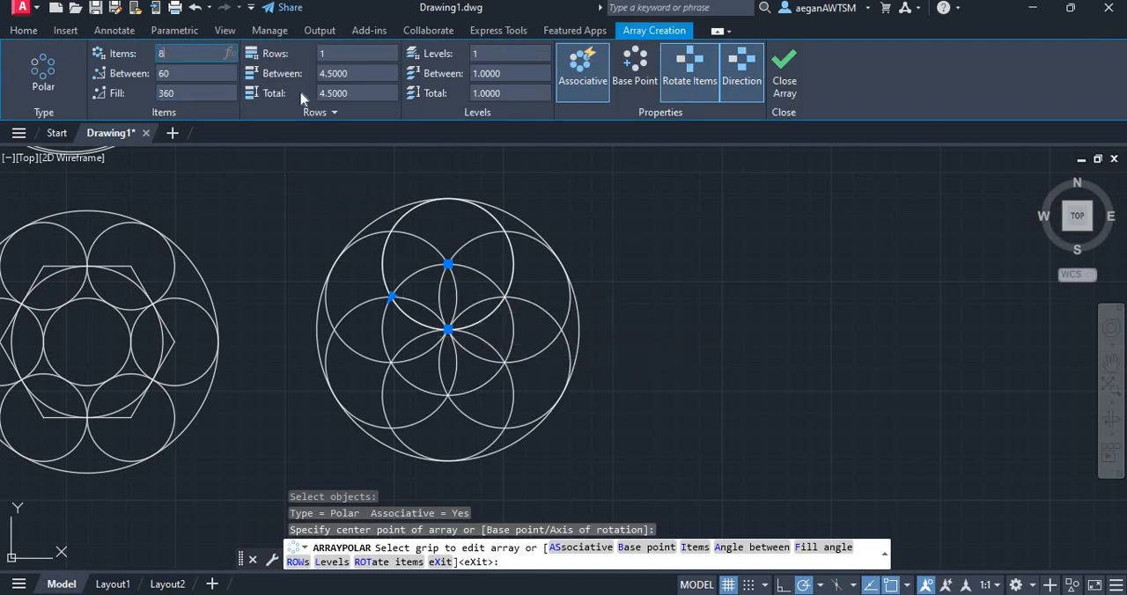
key(Return)
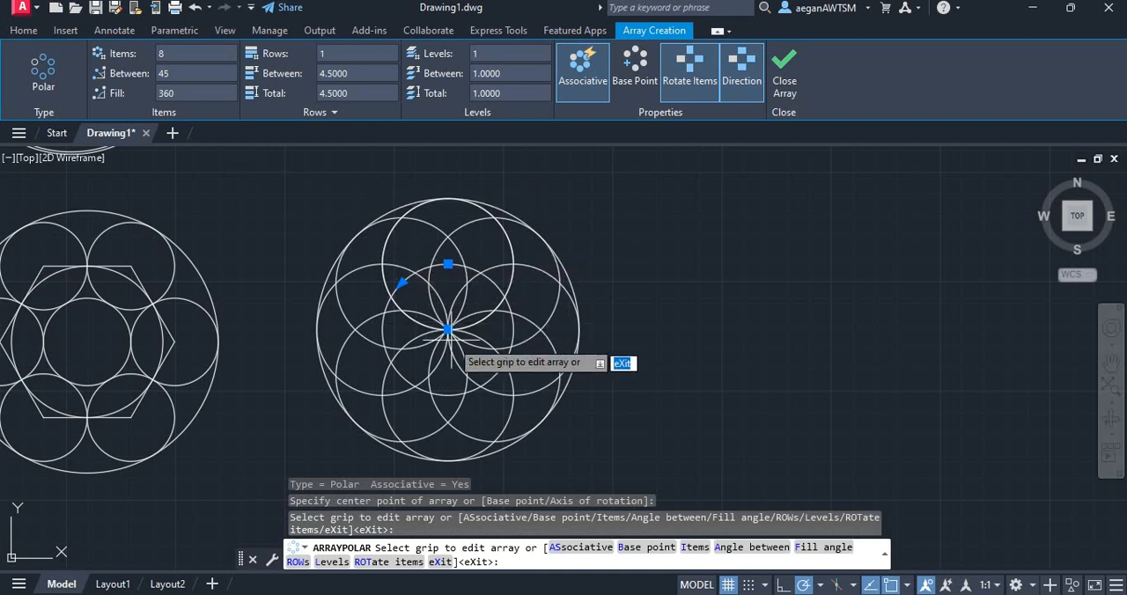
click(785, 70)
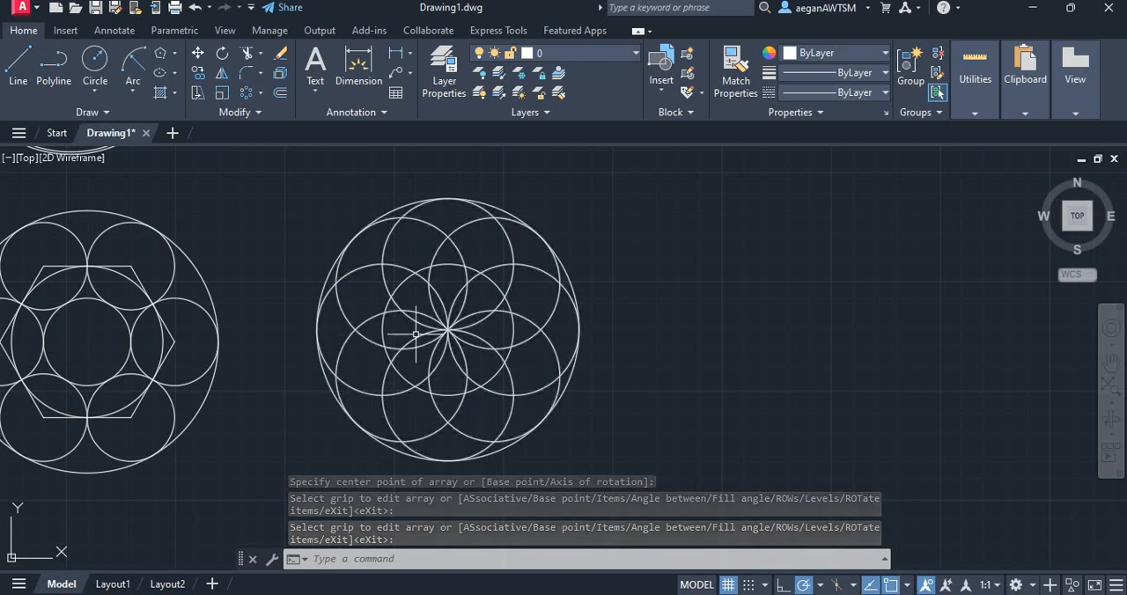
Select the whole eight-circle pattern and explode its polar array into separate circles
scroll(376, 411, up, 2)
scroll(373, 403, down, 2)
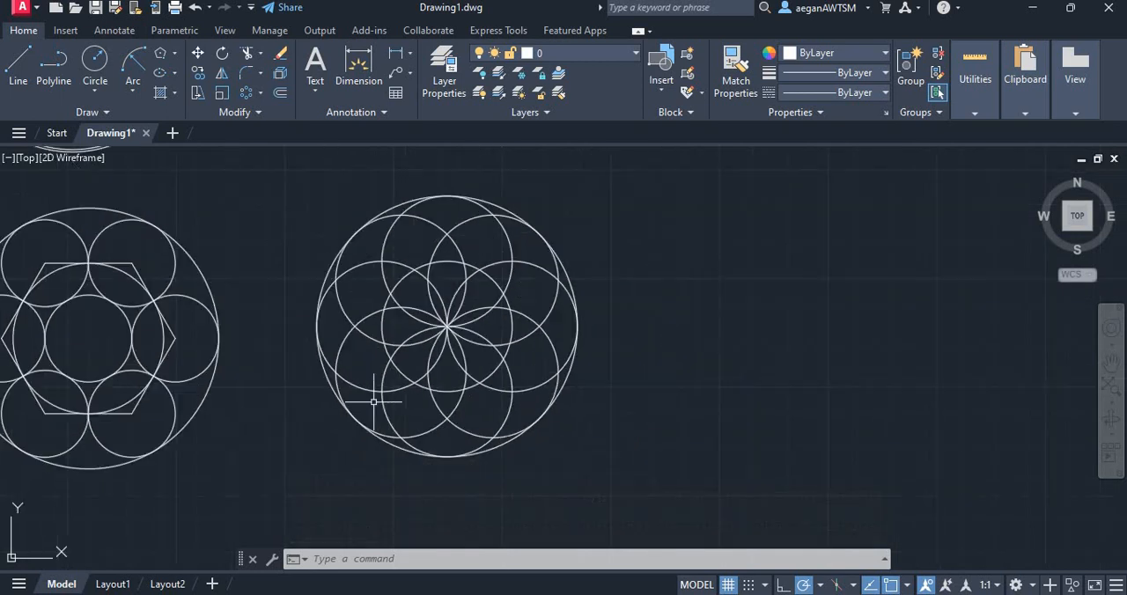
scroll(449, 304, up, 2)
scroll(427, 330, down, 2)
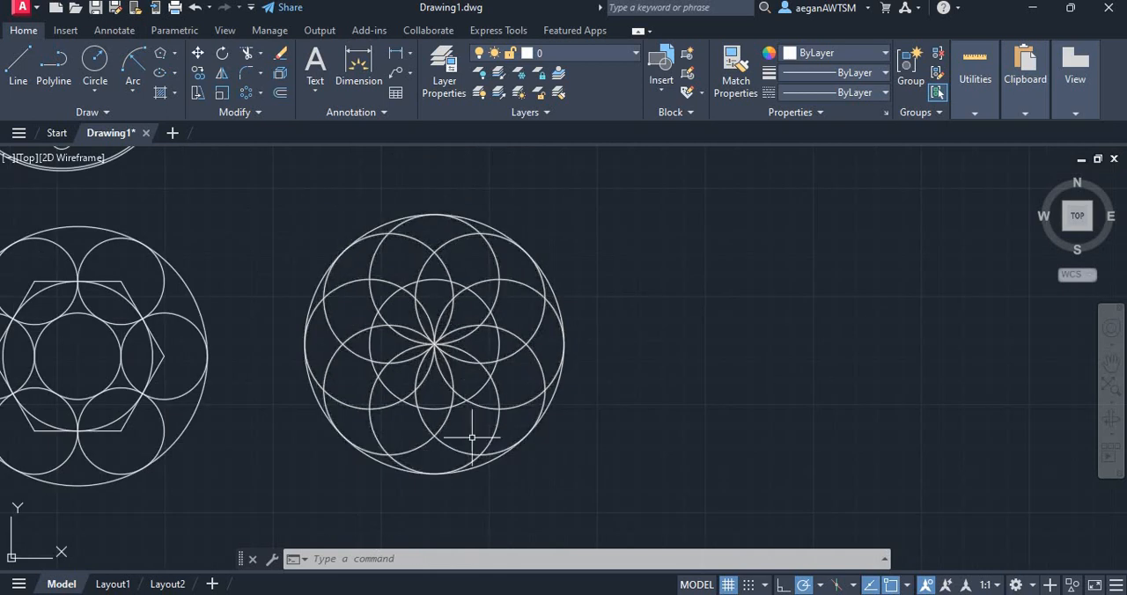
mouse_move(537, 478)
mouse_down()
mouse_move(377, 171)
mouse_move(730, 216)
mouse_up()
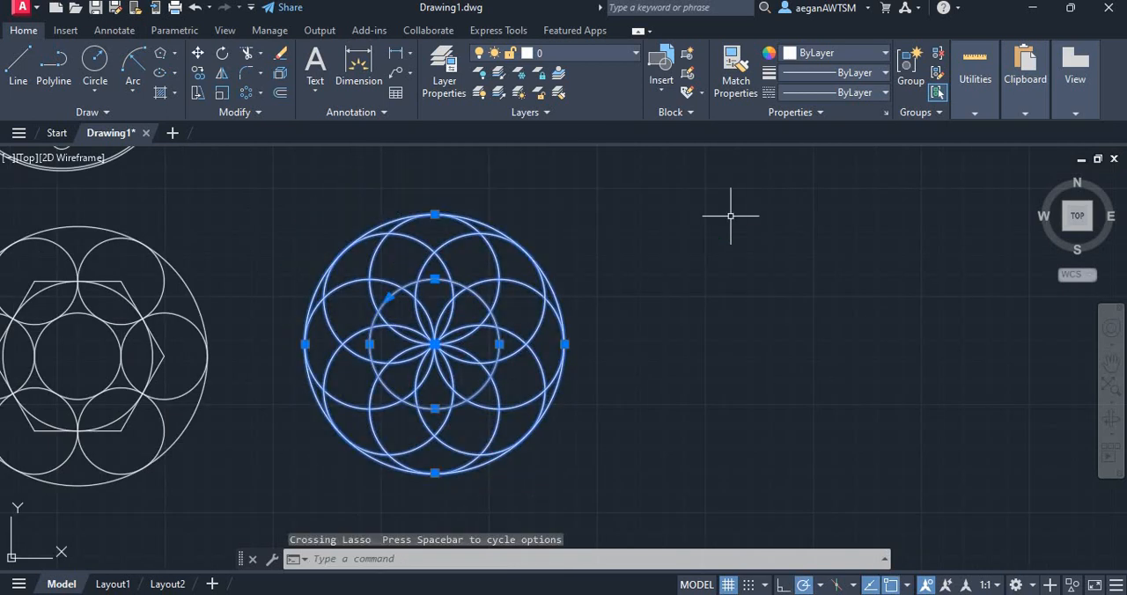
key(Return)
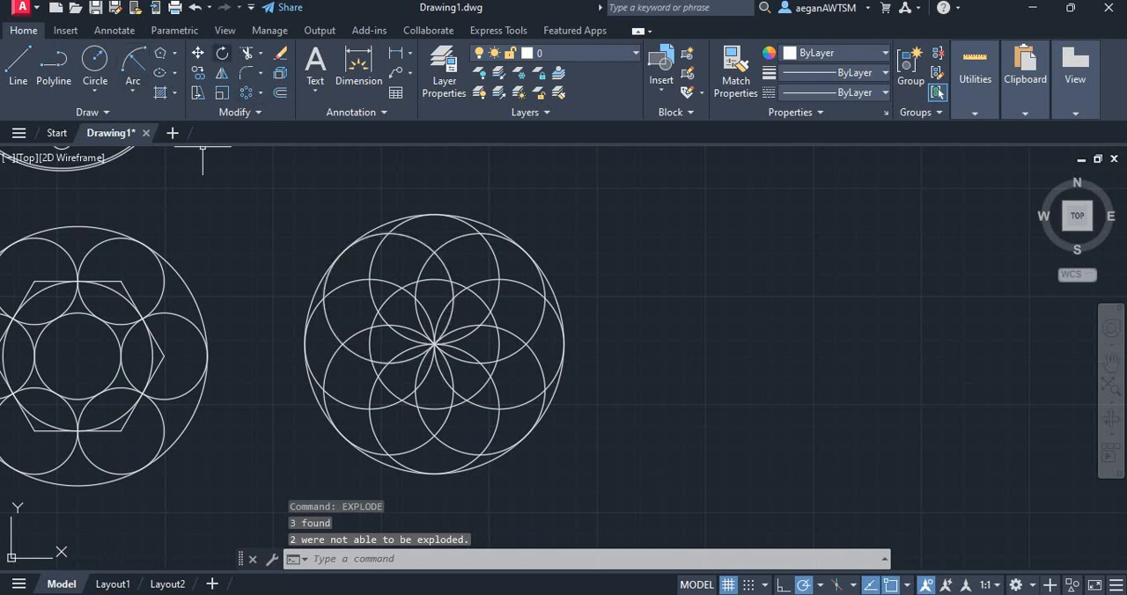
Trim away all the small-circle arcs that lie inside the central 1.5-radius circle
scroll(369, 352, up, 2)
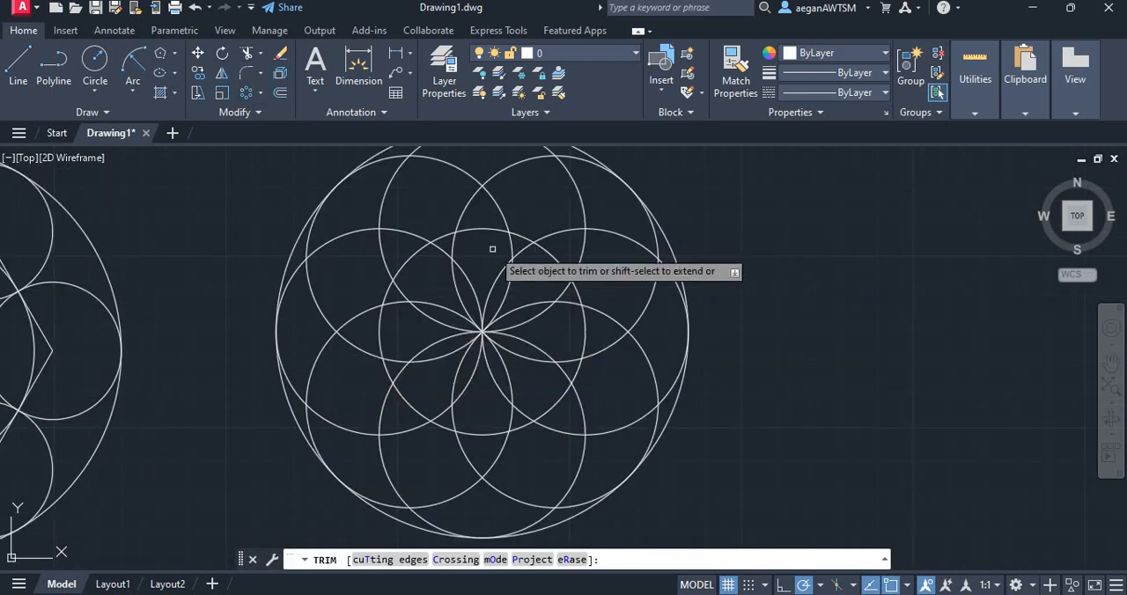
click(486, 245)
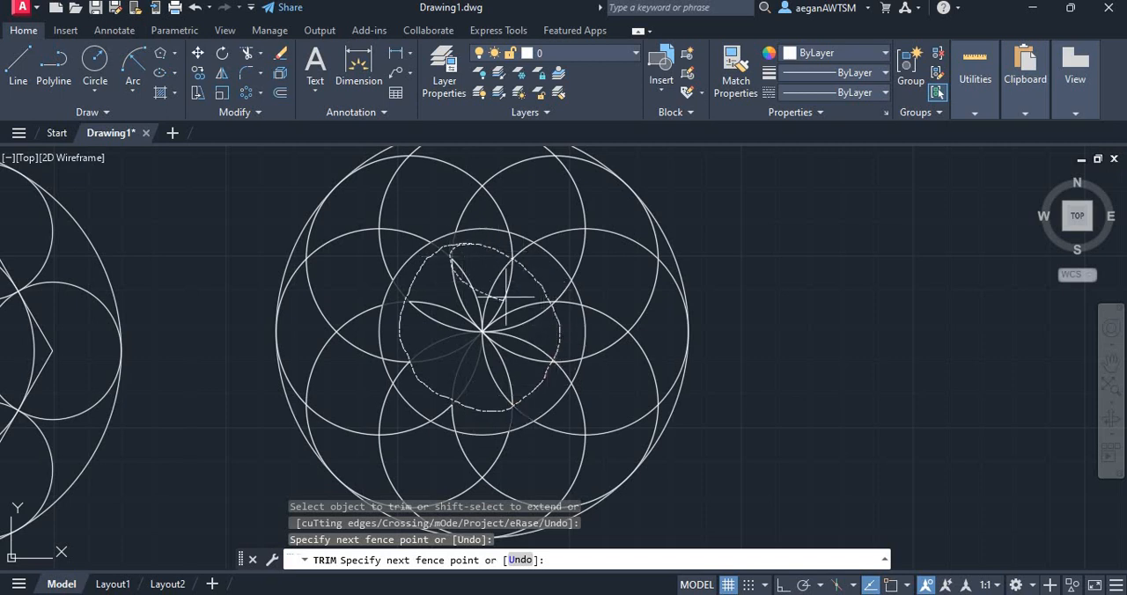
drag(487, 368, 519, 321)
mouse_move(564, 356)
mouse_down()
mouse_move(443, 414)
mouse_move(423, 385)
mouse_up()
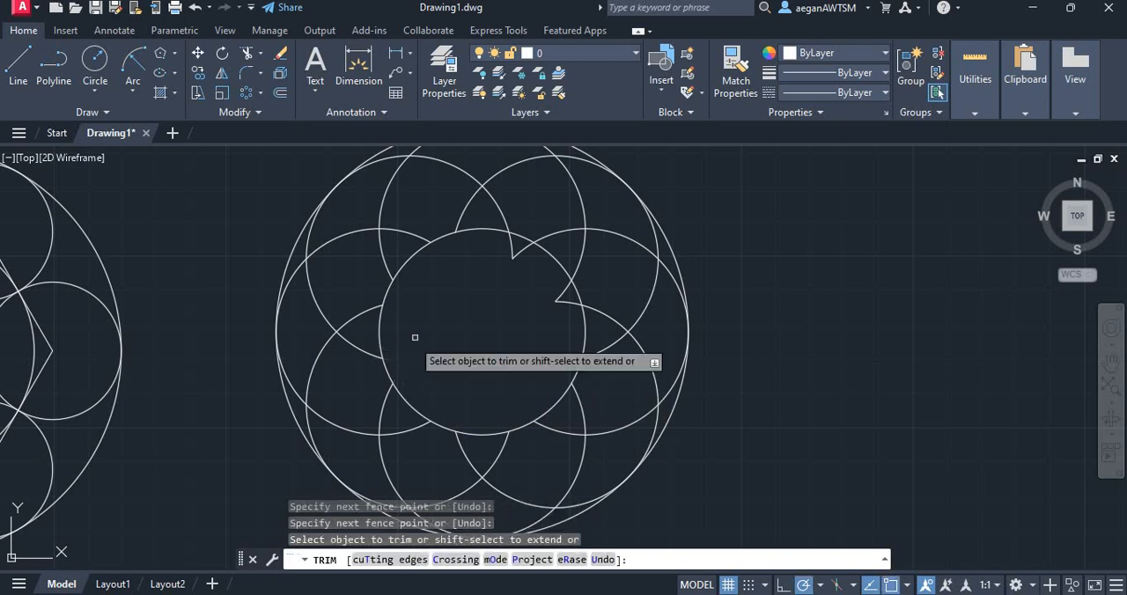
mouse_move(474, 260)
mouse_down()
mouse_move(516, 243)
mouse_move(538, 272)
mouse_up()
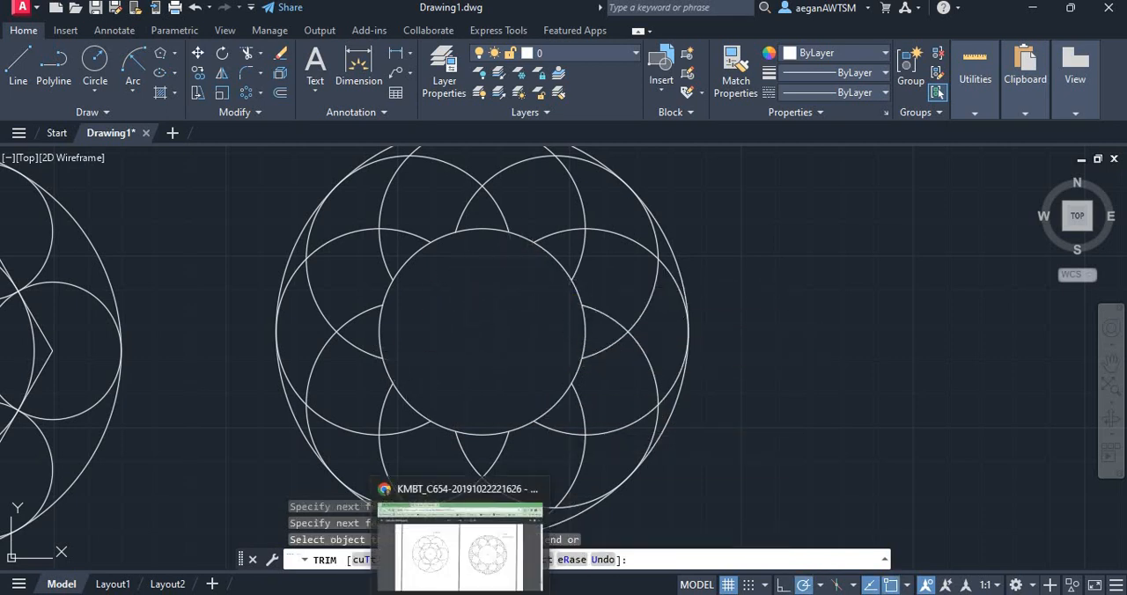
Examine the open-centre pattern in the worksheet PDF in Chrome for the hatch lines' layout and spacing, and return to AutoCAD
click(506, 533)
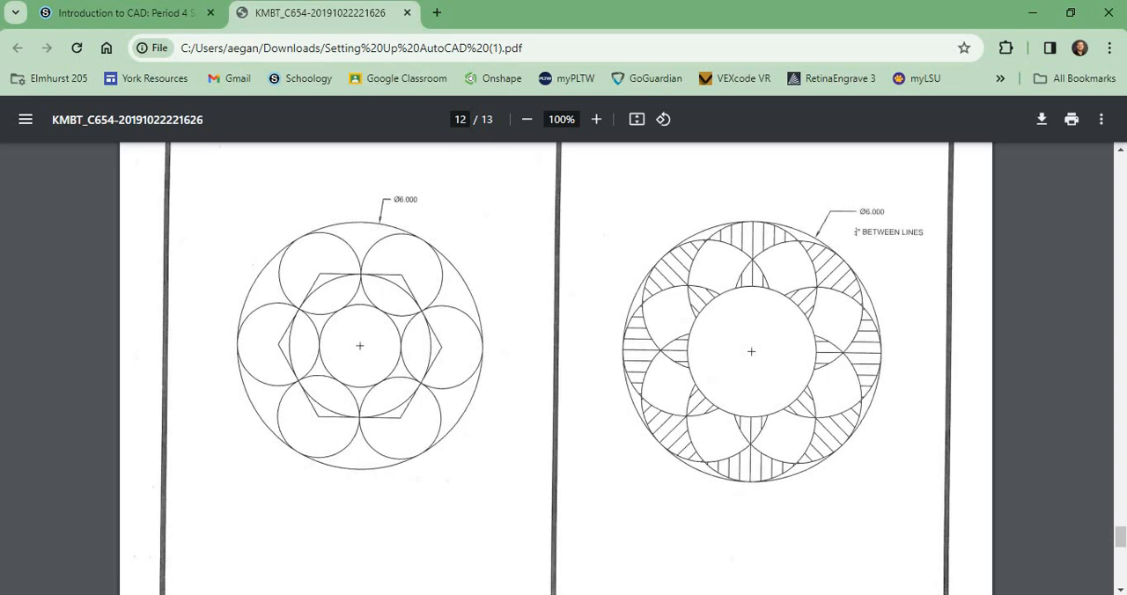
click(704, 593)
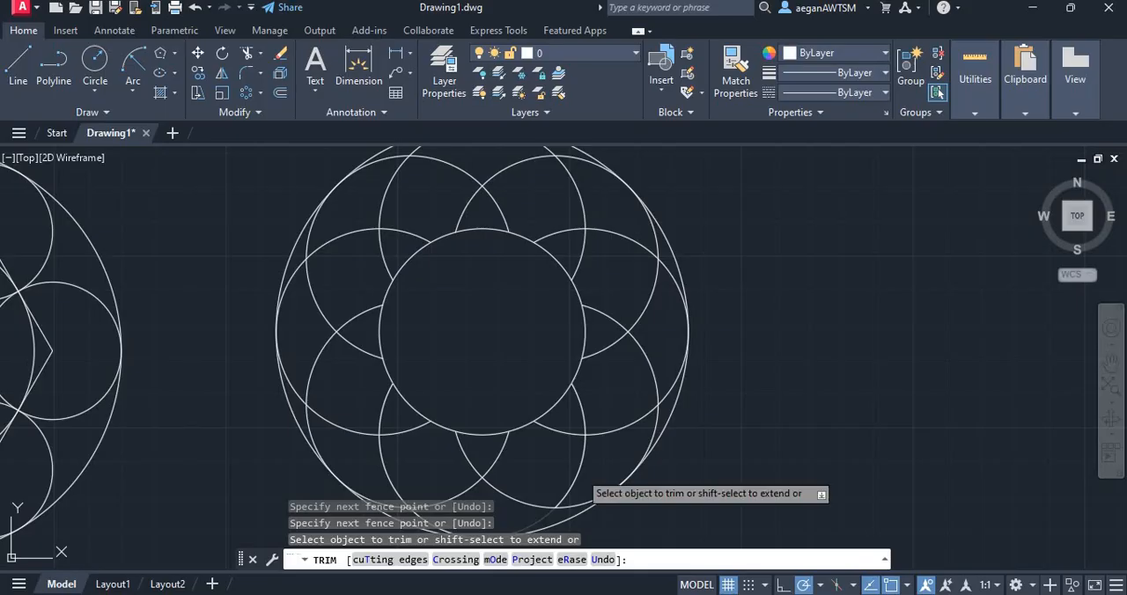
scroll(478, 347, down, 2)
scroll(499, 250, up, 2)
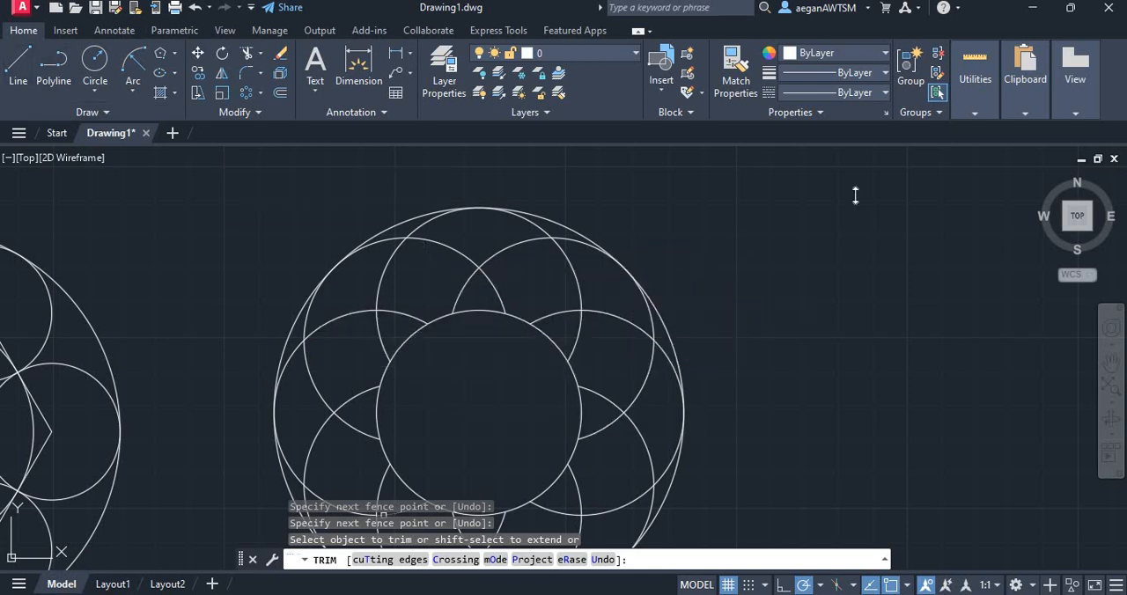
key(alt+Tab)
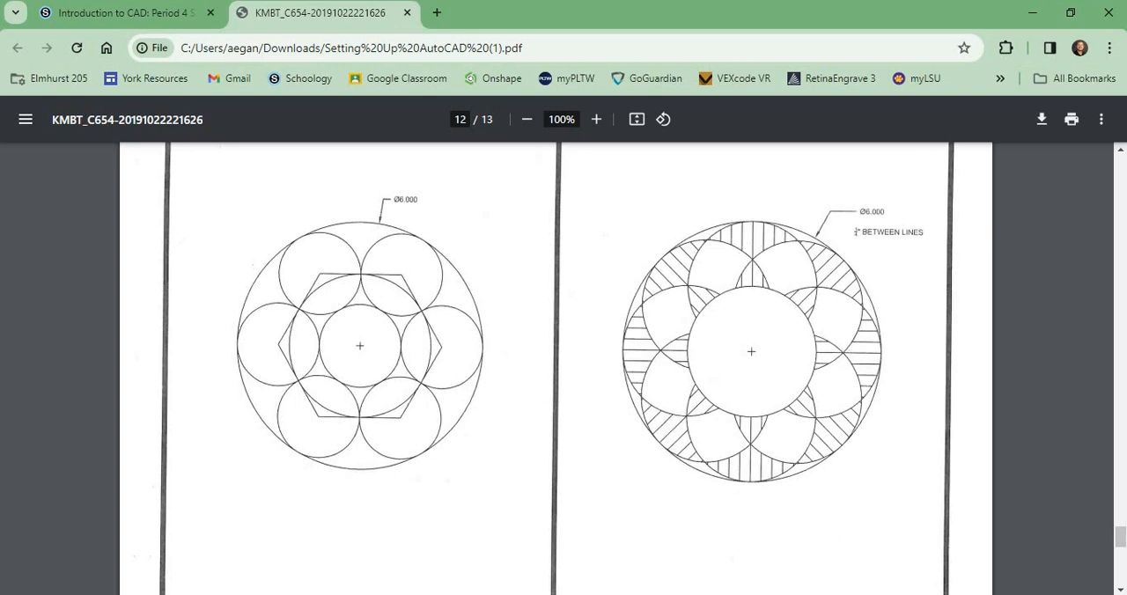
key(alt+Tab)
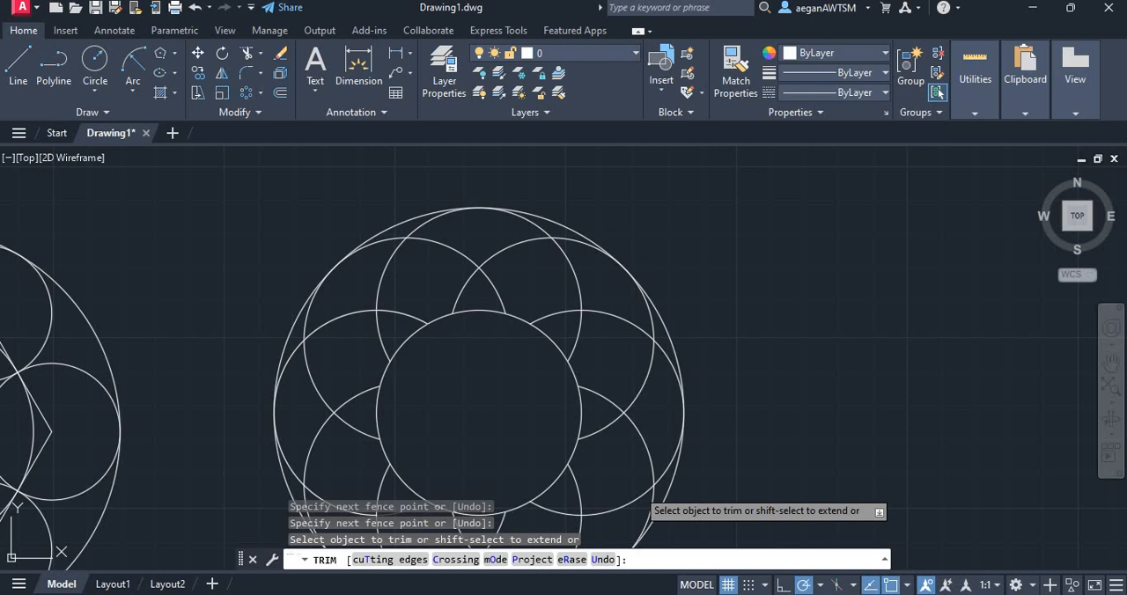
Draw a vertical line from the uppermost inner arc intersection down to the top of the central circle
click(18, 61)
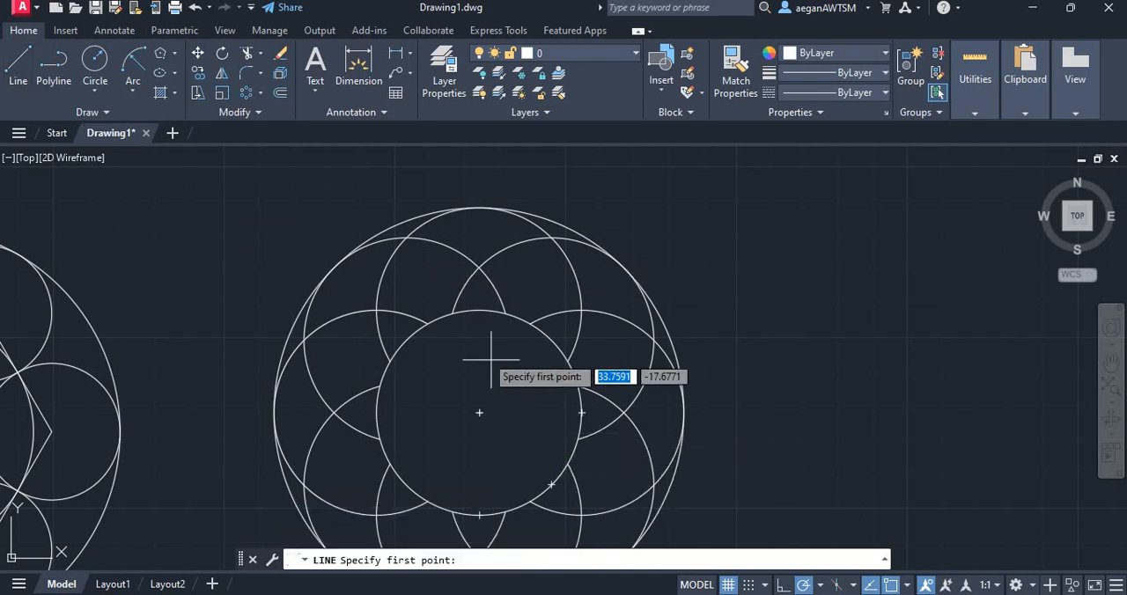
scroll(466, 304, up, 4)
click(491, 209)
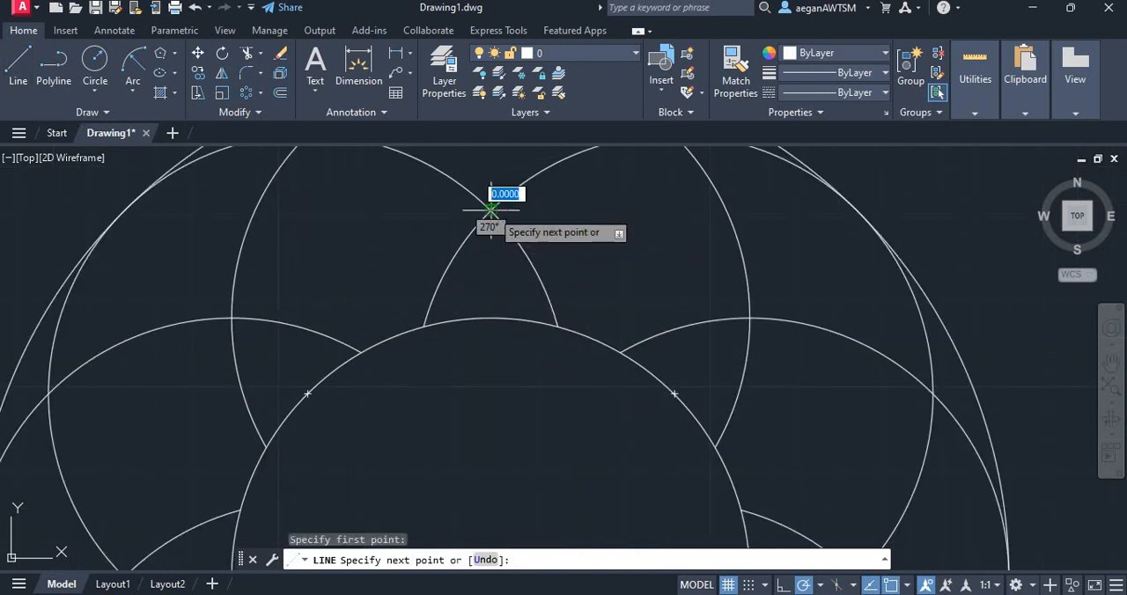
click(491, 317)
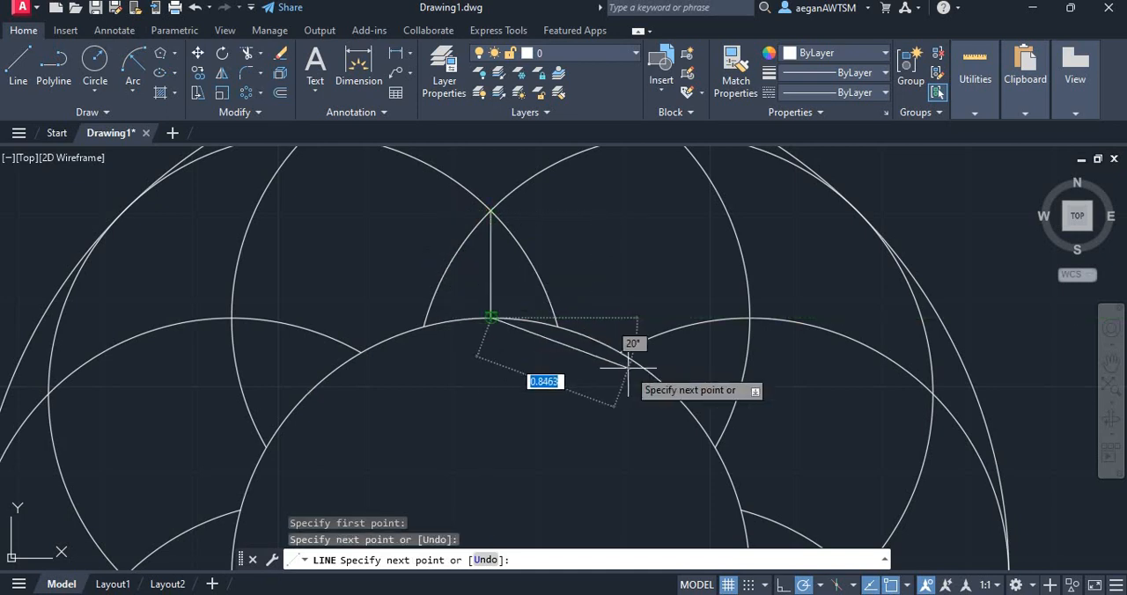
key(Escape)
scroll(479, 417, down, 2)
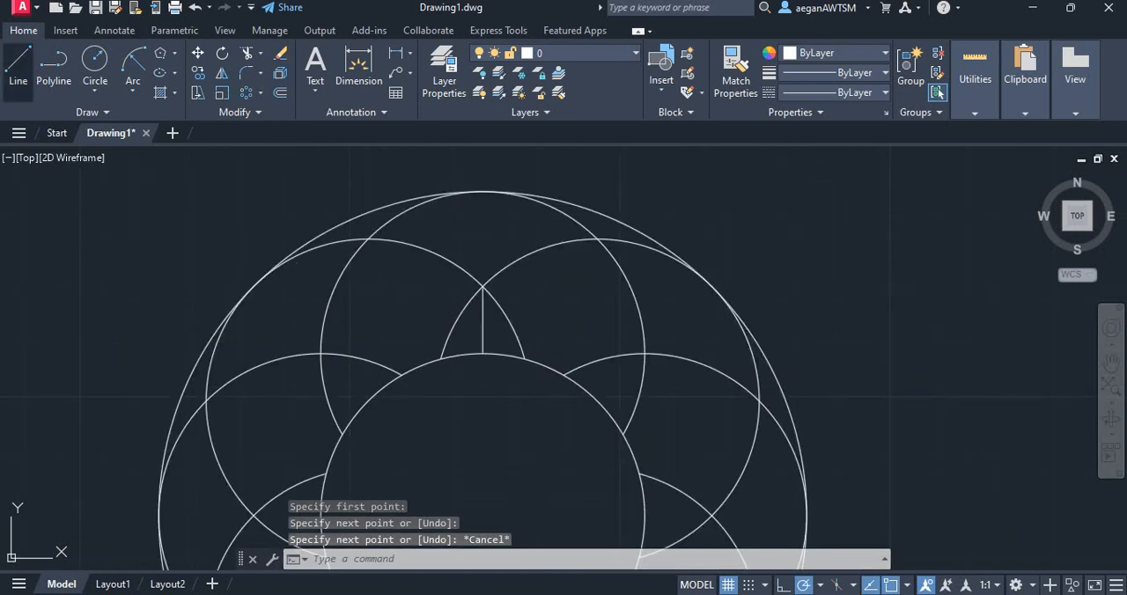
Draw a vertical line from the same arc intersection up to the top quadrant of the large circle
click(17, 63)
click(483, 285)
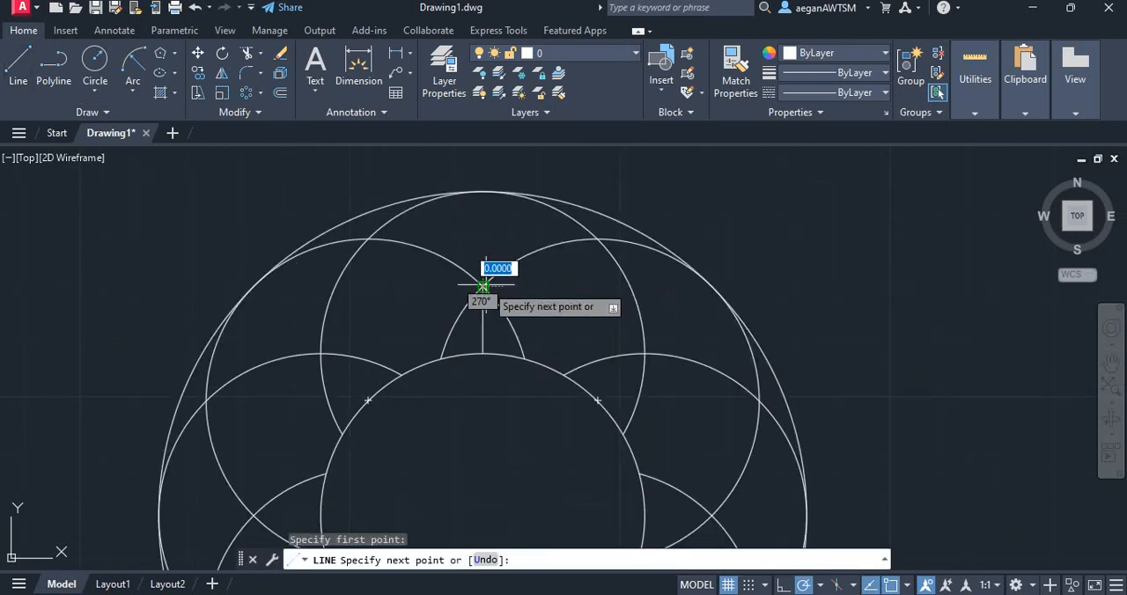
click(483, 190)
key(Escape)
Offset the upper vertical line by .25 repeatedly to make four parallel hatch lines on its right side
text(o)
key(space)
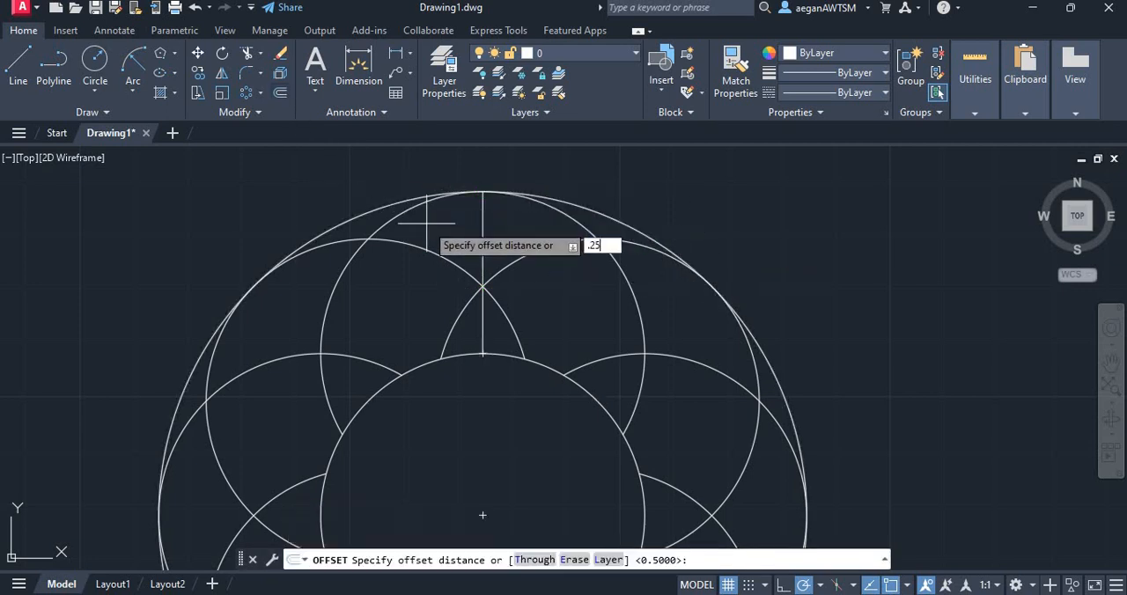
text(.25)
key(Return)
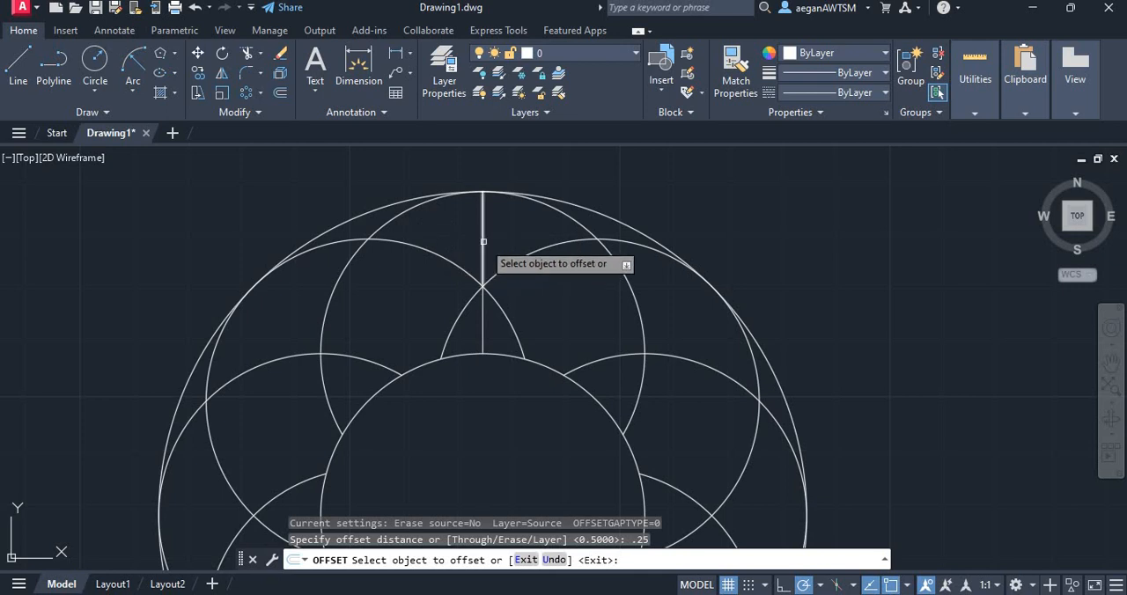
click(482, 240)
scroll(513, 234, up, 3)
click(507, 236)
click(498, 239)
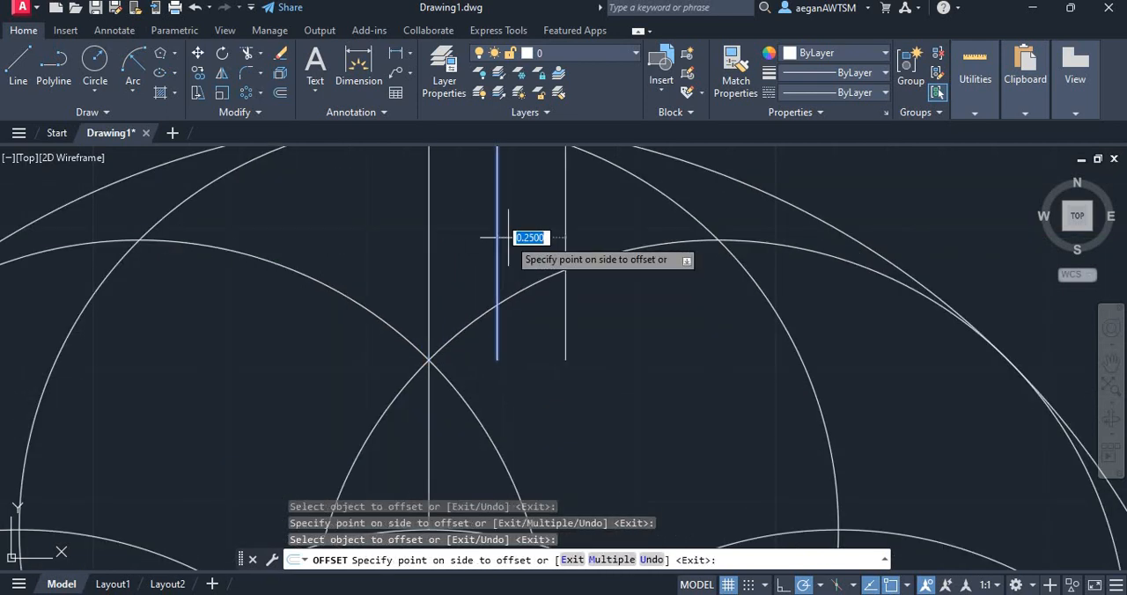
click(567, 237)
click(563, 236)
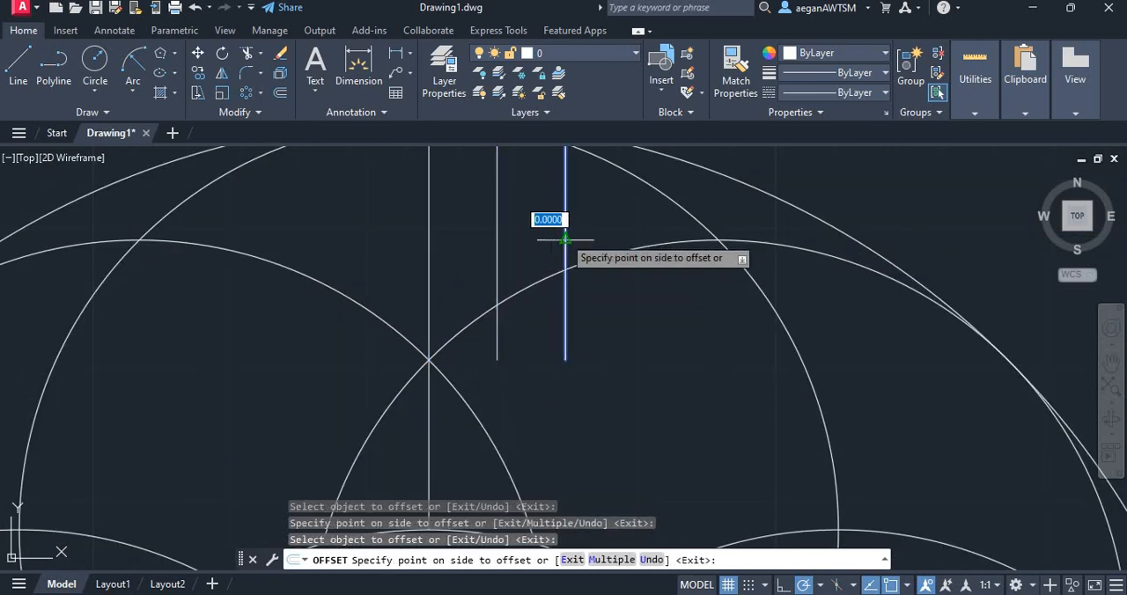
click(619, 238)
click(632, 239)
click(679, 228)
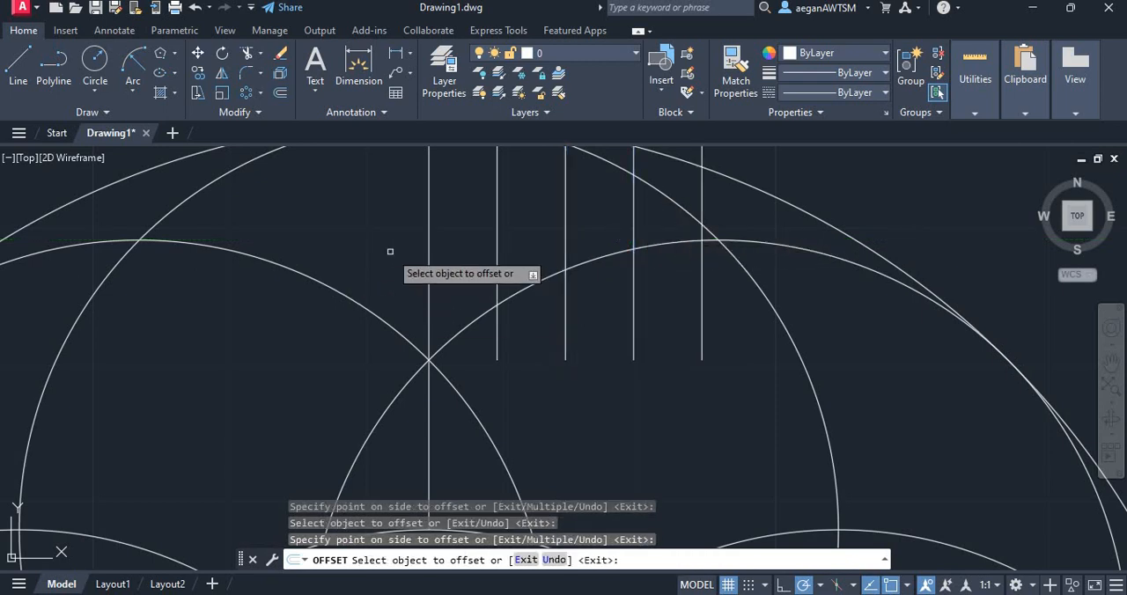
Offset the upper vertical line by the same .25 distance to make four parallel hatch lines on its left side
click(428, 238)
click(361, 240)
click(361, 239)
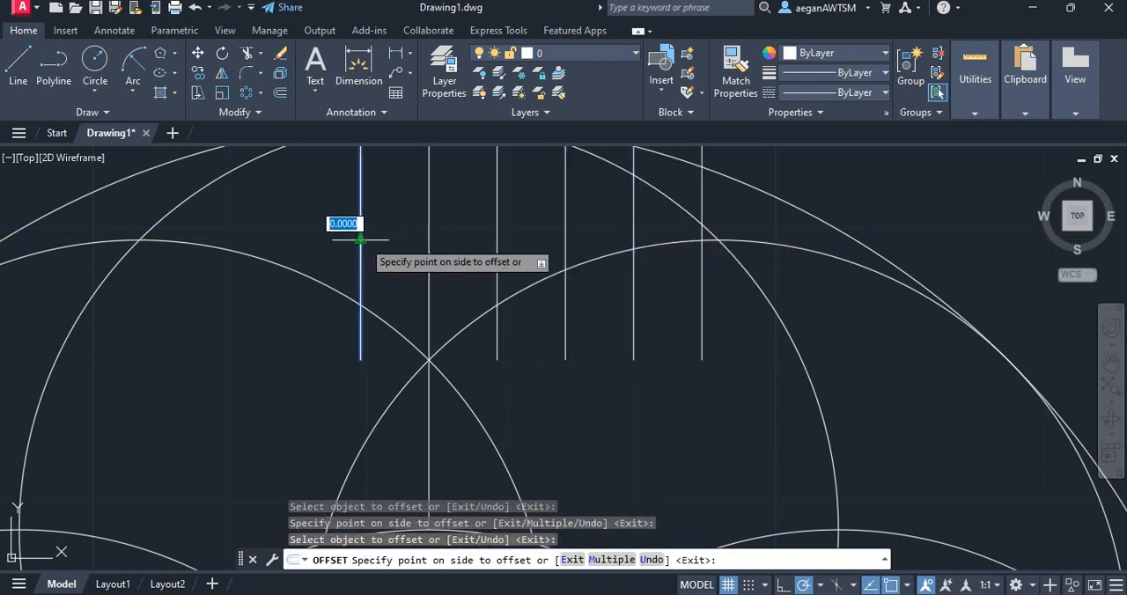
click(298, 230)
click(295, 231)
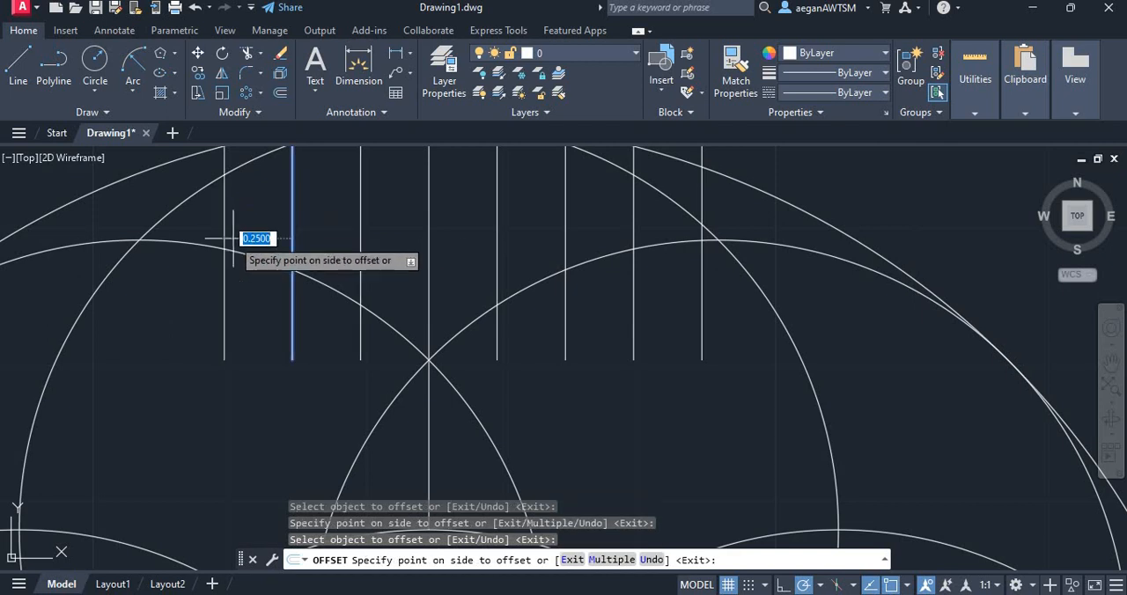
click(230, 235)
click(223, 231)
click(187, 238)
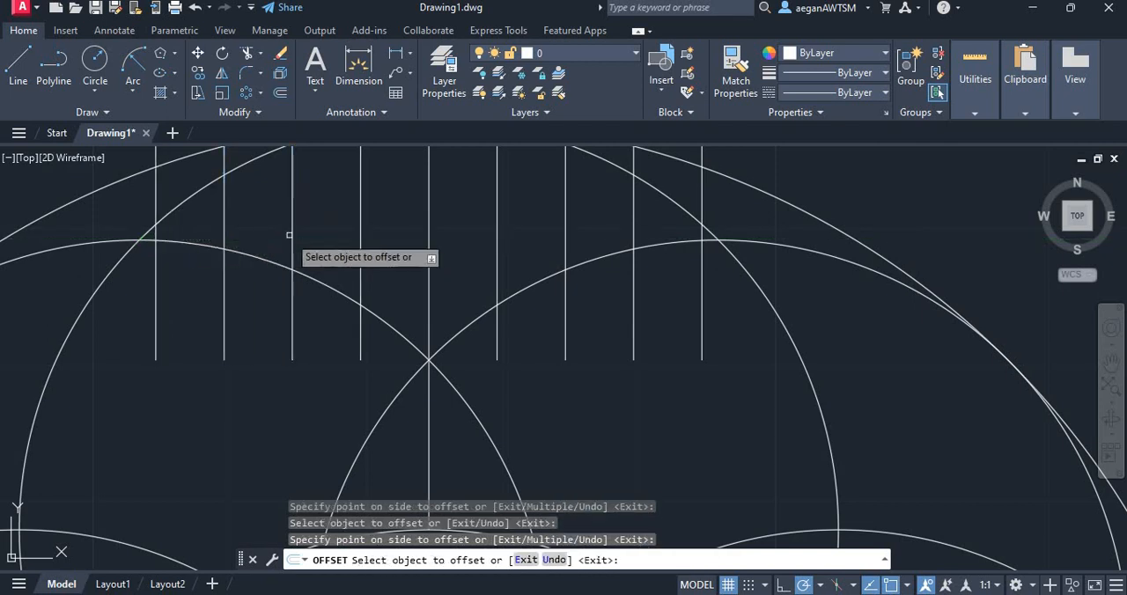
Offset the short lower vertical line by .25 once to each side
scroll(280, 195, down, 3)
scroll(326, 344, up, 4)
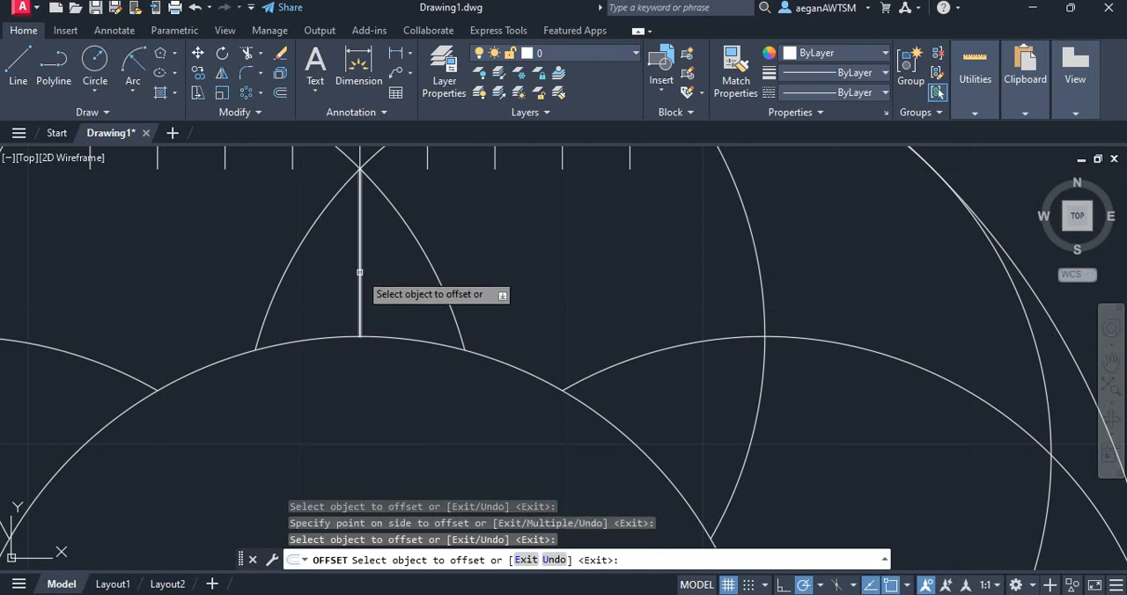
click(361, 269)
click(405, 274)
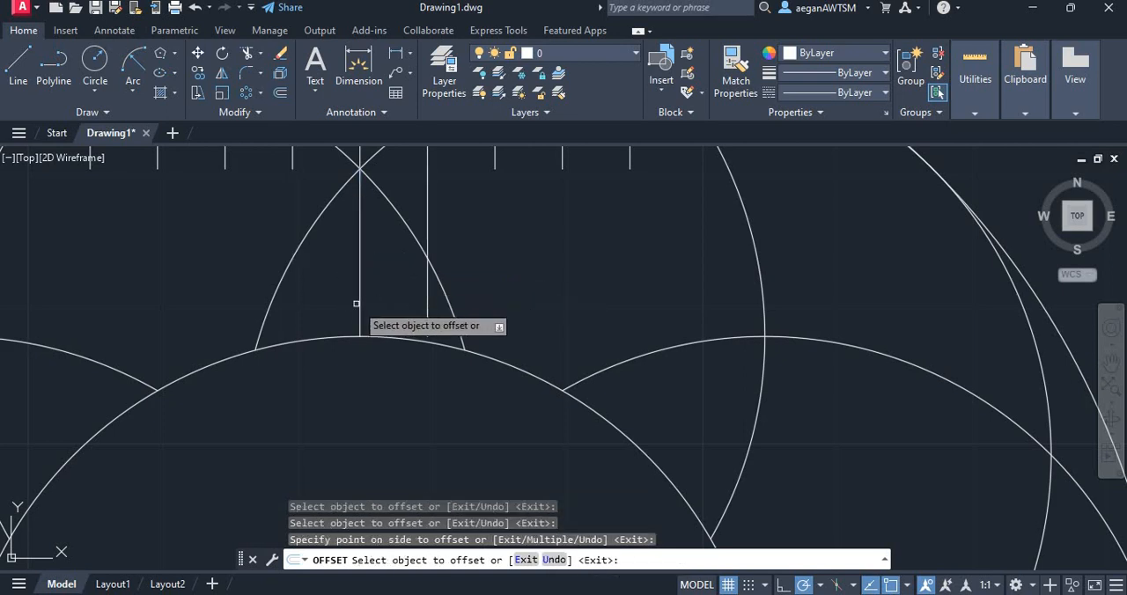
click(357, 303)
click(297, 311)
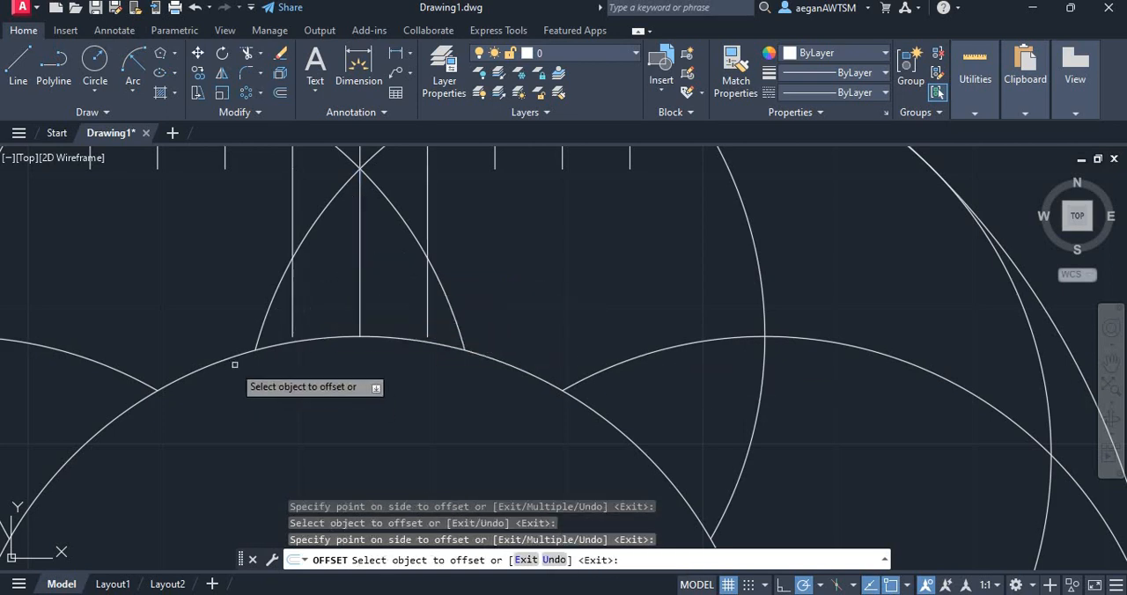
Trim the upper ends of the hatch lines left of the centre line where they extend beyond the large circle
scroll(234, 364, down, 3)
scroll(196, 319, up, 2)
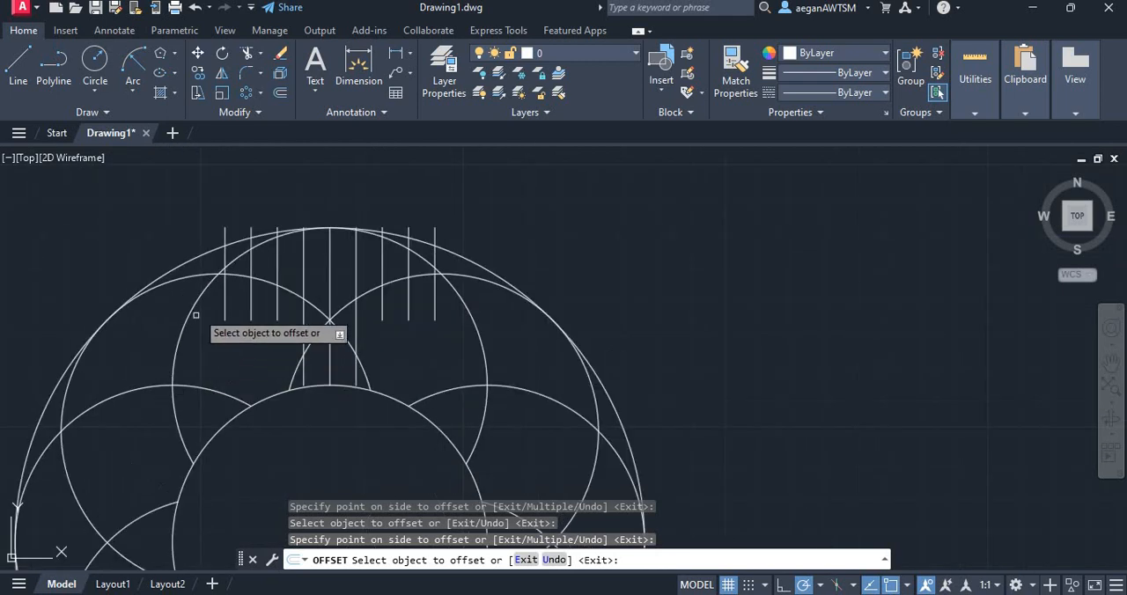
click(247, 52)
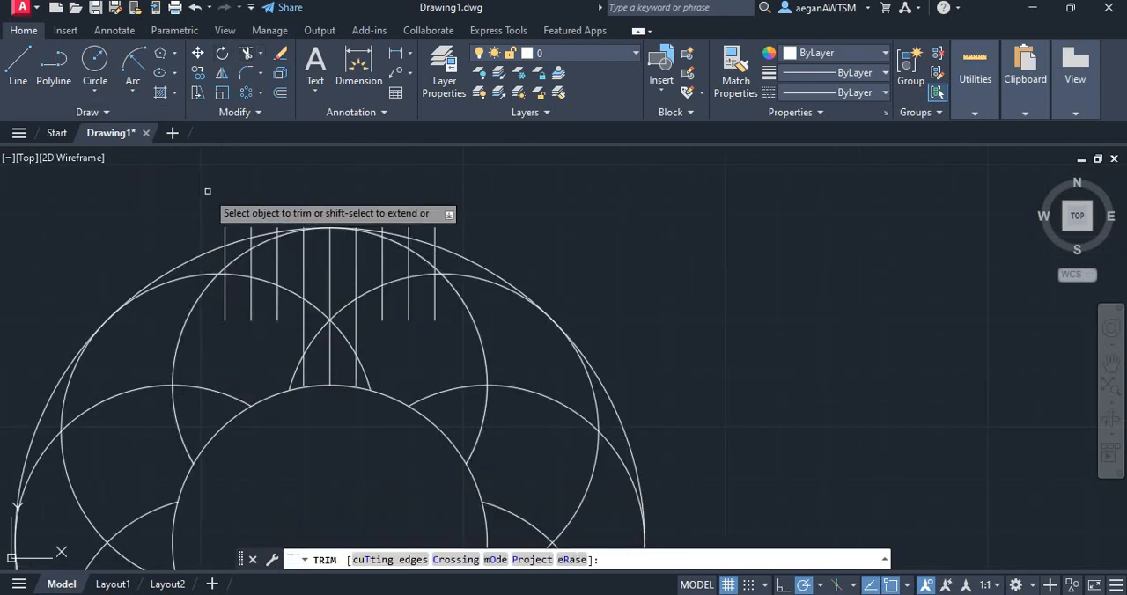
scroll(198, 220, up, 4)
click(248, 263)
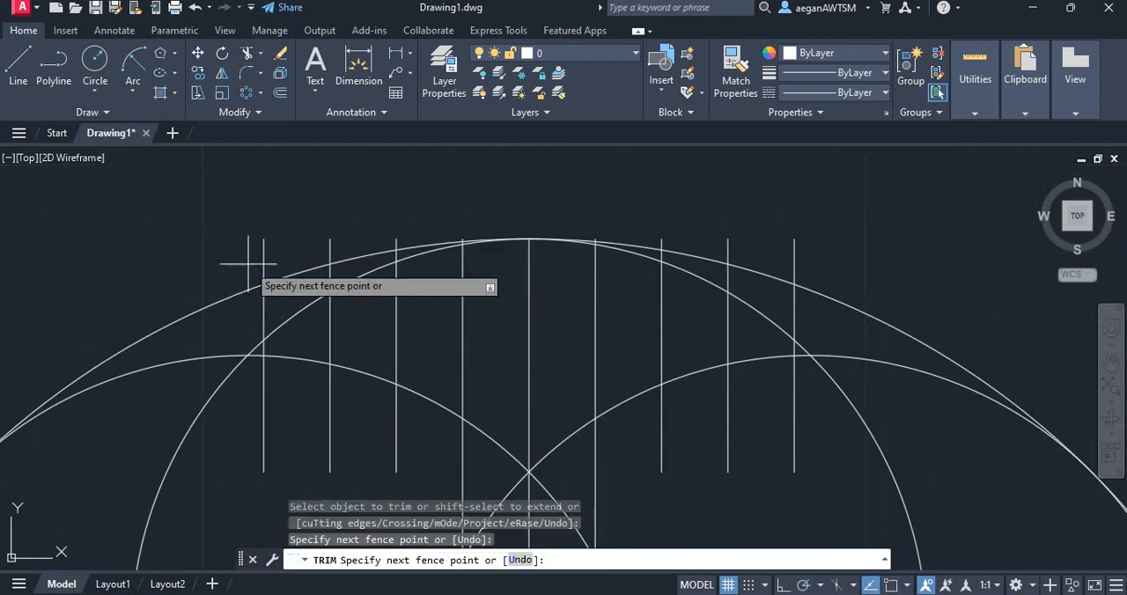
click(388, 248)
key(Return)
Trim the upper ends of the hatch lines right of the centre line where they extend beyond the large circle
scroll(491, 244, up, 3)
scroll(461, 184, down, 3)
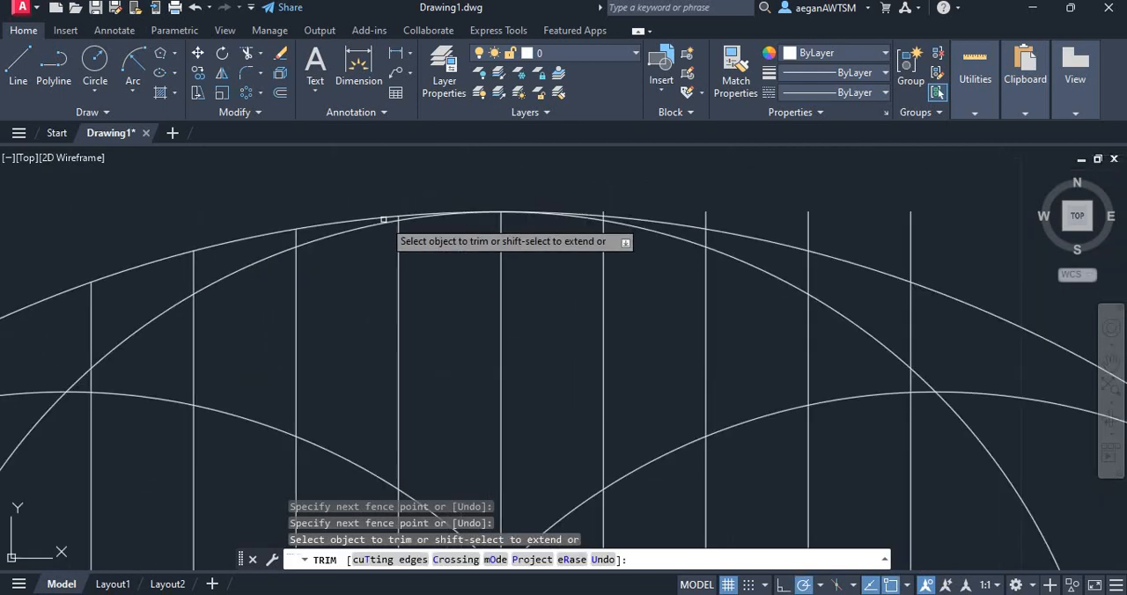
scroll(607, 211, up, 4)
scroll(568, 220, down, 4)
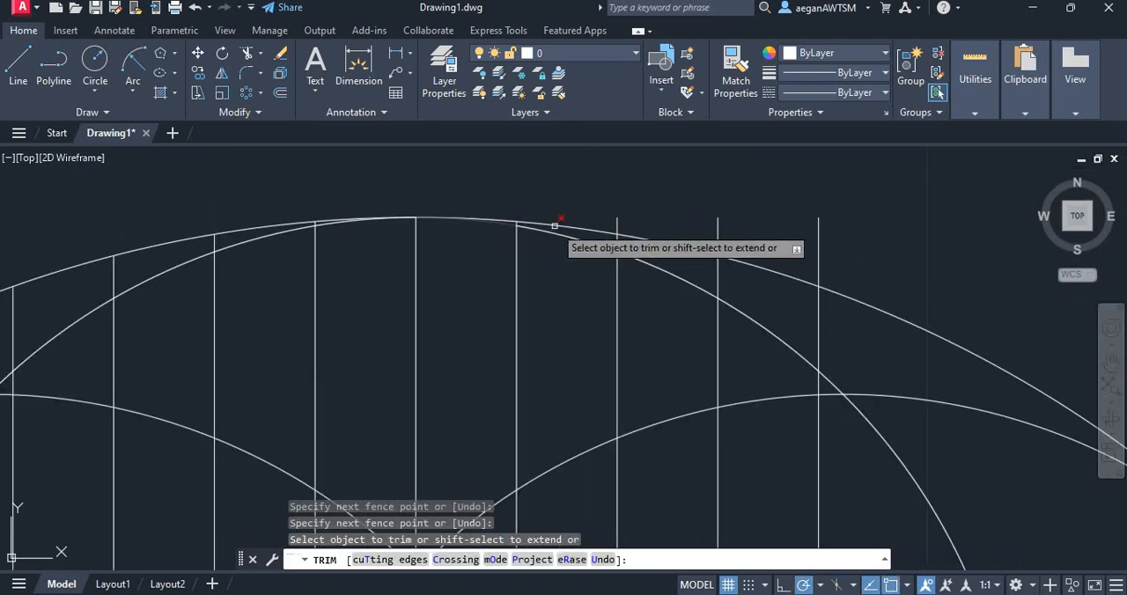
click(604, 226)
click(810, 226)
key(Return)
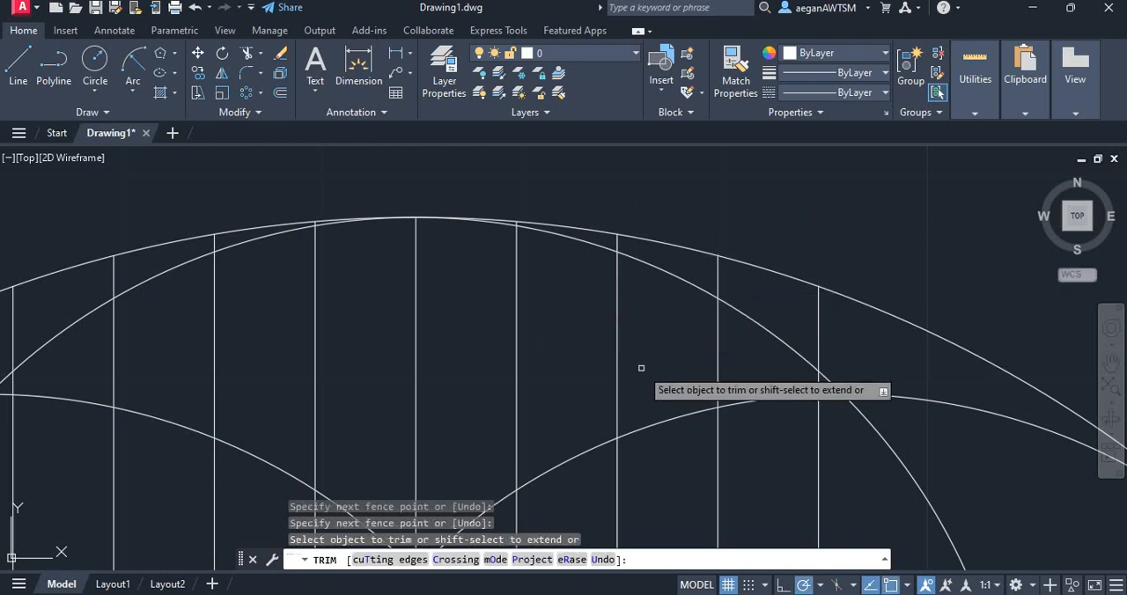
Trim the hatch lines right of the centre line where they lie between the large circle and the upper small circle
scroll(759, 245, down, 4)
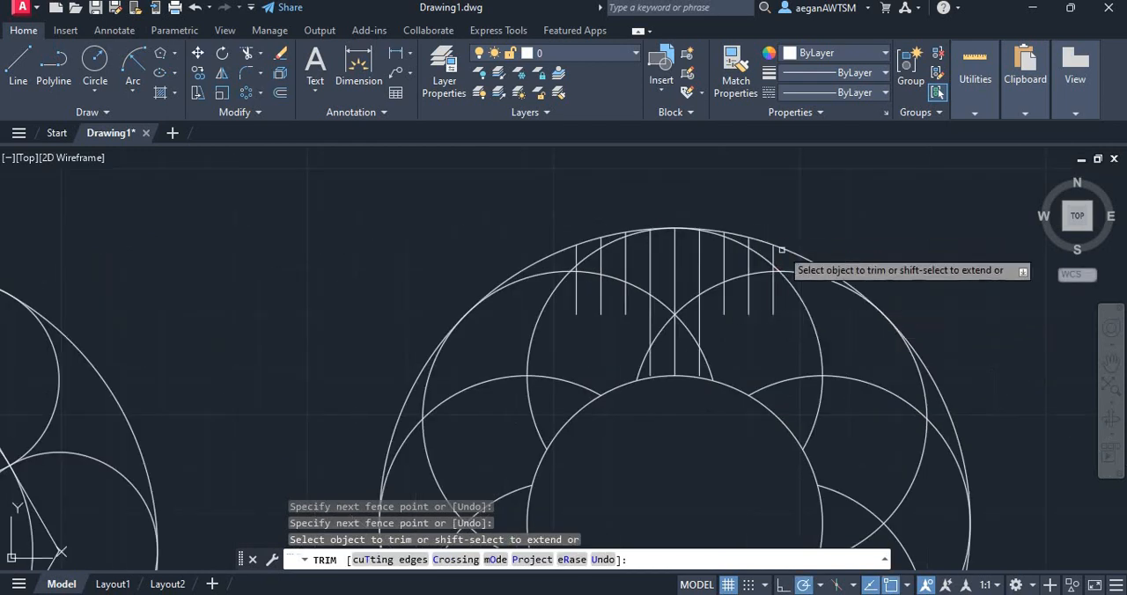
scroll(781, 250, up, 5)
drag(859, 303, 691, 236)
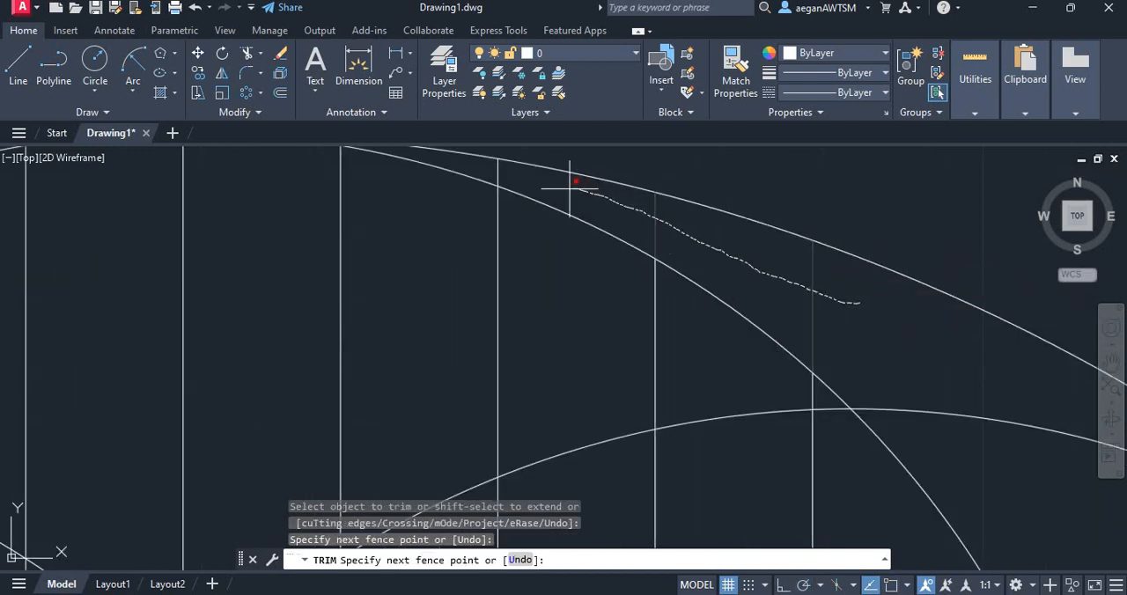
drag(503, 177, 498, 175)
scroll(607, 213, down, 2)
scroll(531, 191, up, 6)
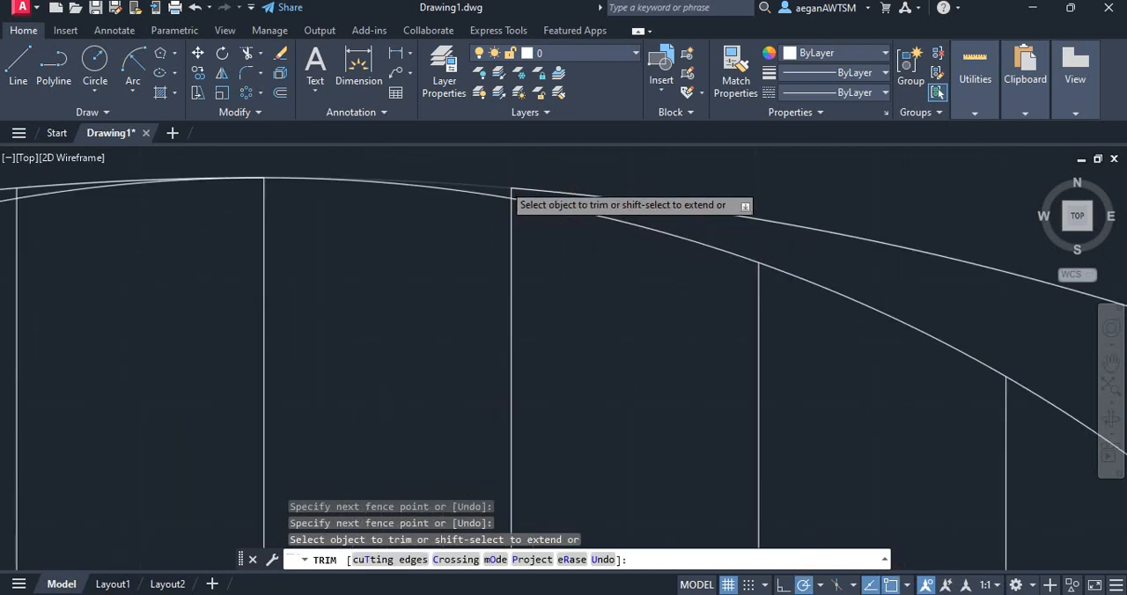
scroll(582, 216, down, 3)
scroll(528, 218, up, 5)
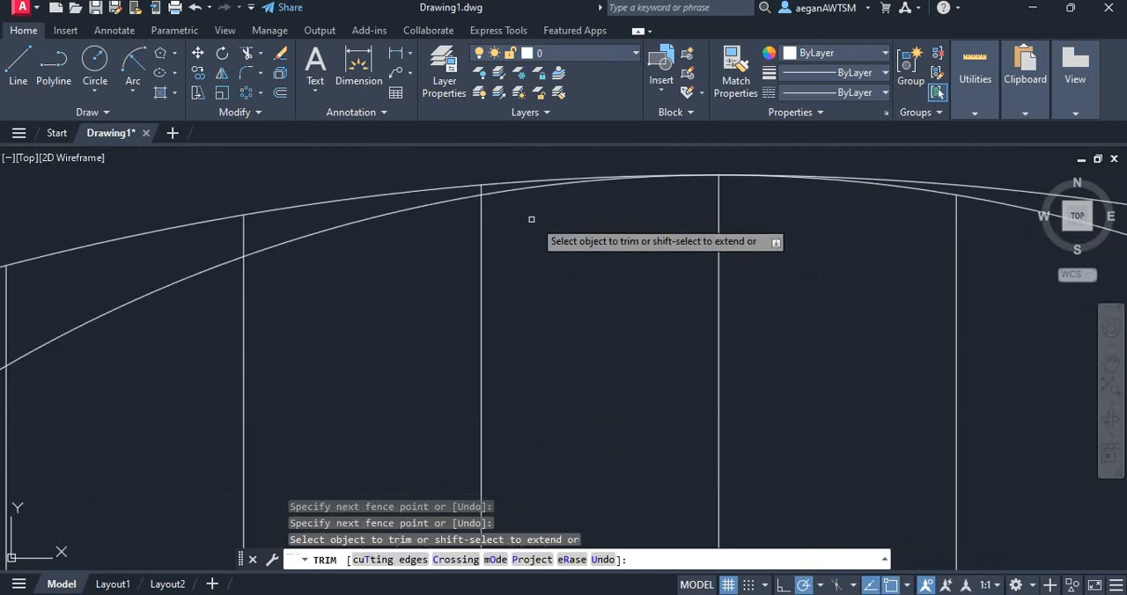
Trim the hatch lines left of the centre line where they lie between the large circle and the upper small circle
scroll(485, 188, up, 5)
drag(483, 194, 438, 199)
scroll(555, 206, down, 5)
scroll(409, 240, down, 4)
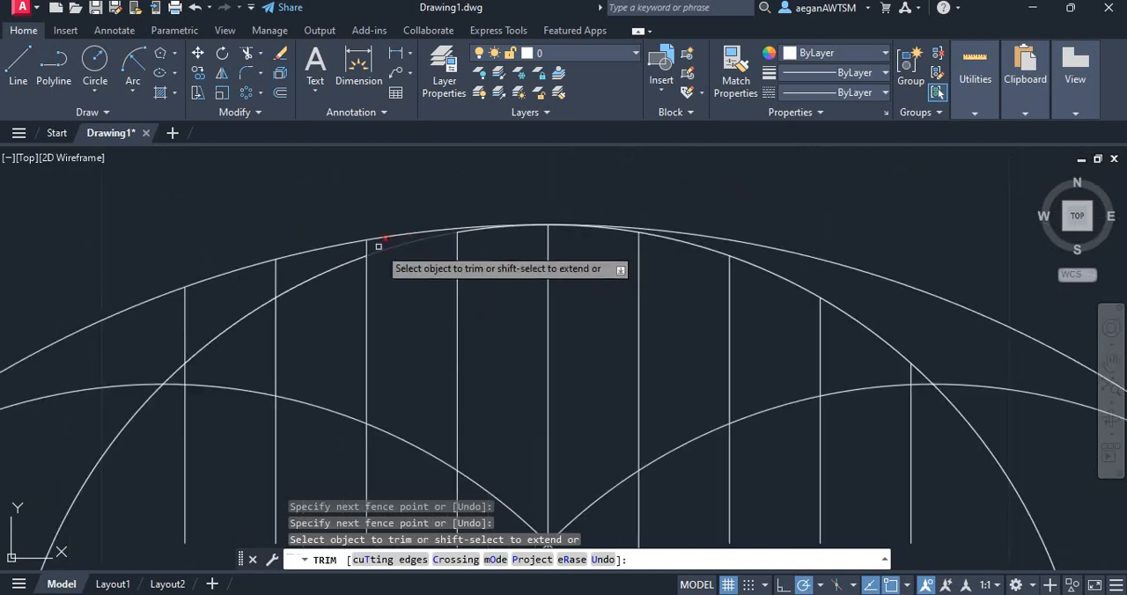
mouse_move(380, 246)
mouse_down()
mouse_move(245, 286)
mouse_move(341, 281)
mouse_up()
scroll(277, 251, down, 3)
Trim the hatch line portions inside the two neighbouring circles on both sides of the centre line, including the leftover piece on the right
scroll(259, 351, up, 4)
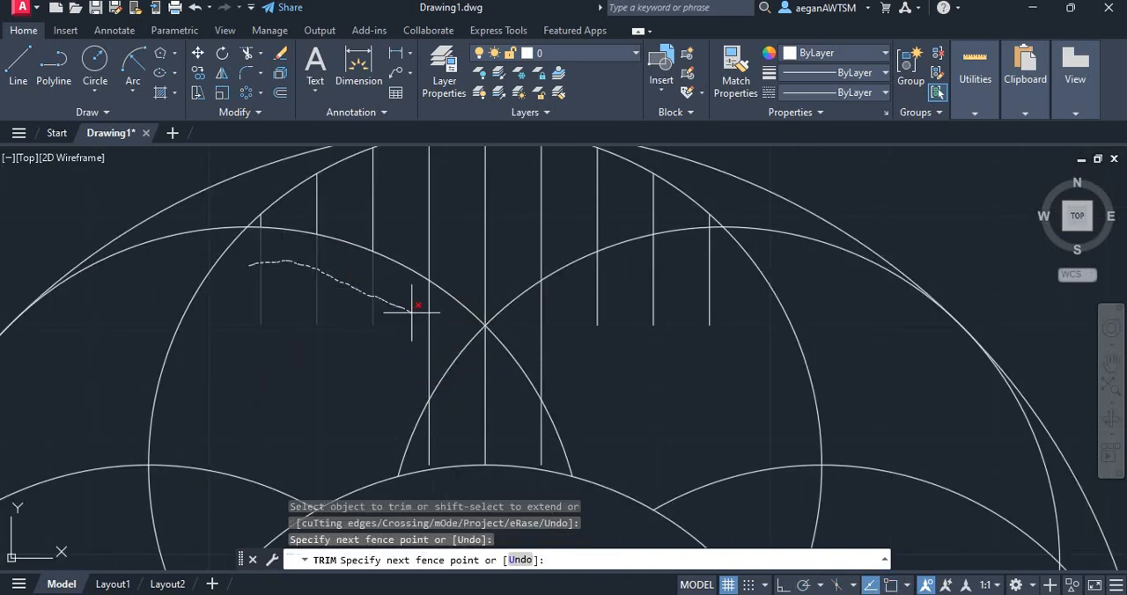
drag(429, 328, 431, 328)
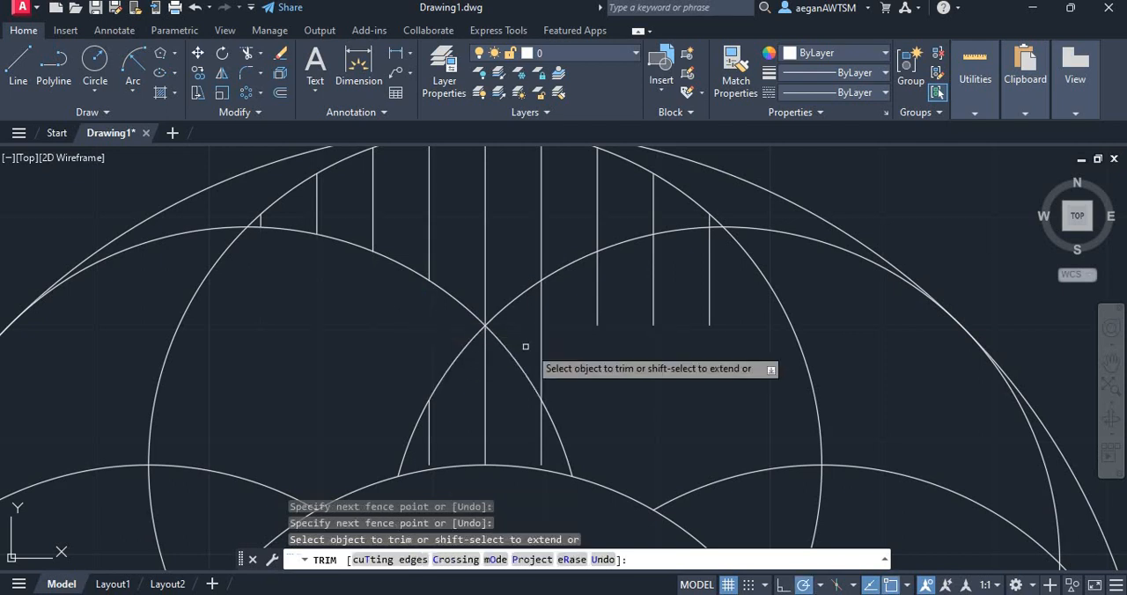
mouse_move(529, 327)
mouse_down()
mouse_move(675, 282)
mouse_move(734, 309)
mouse_up()
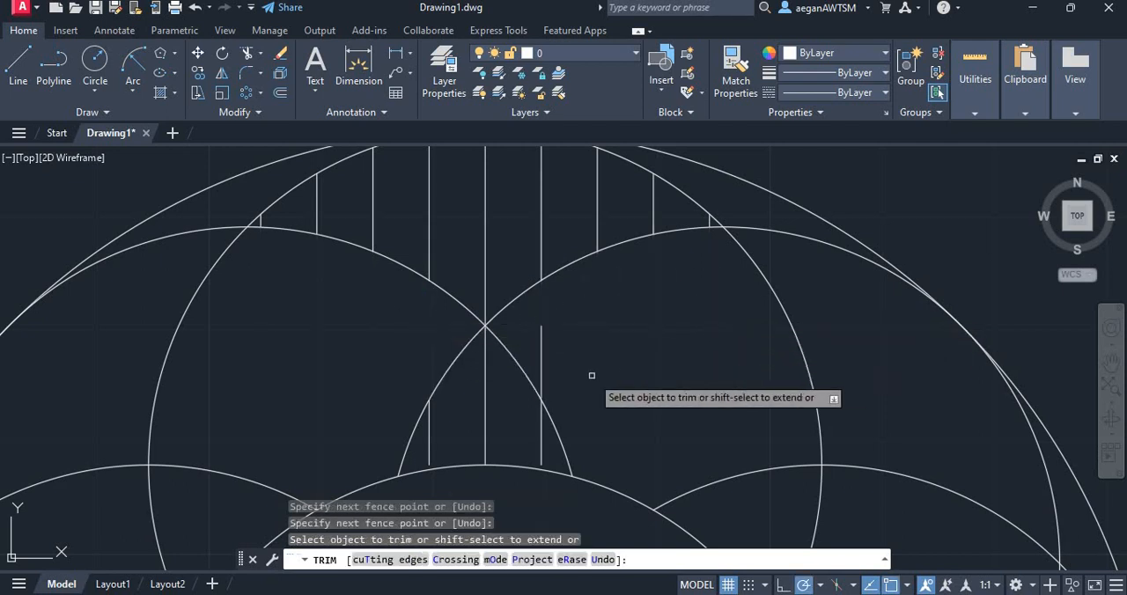
drag(564, 374, 533, 339)
scroll(537, 229, down, 3)
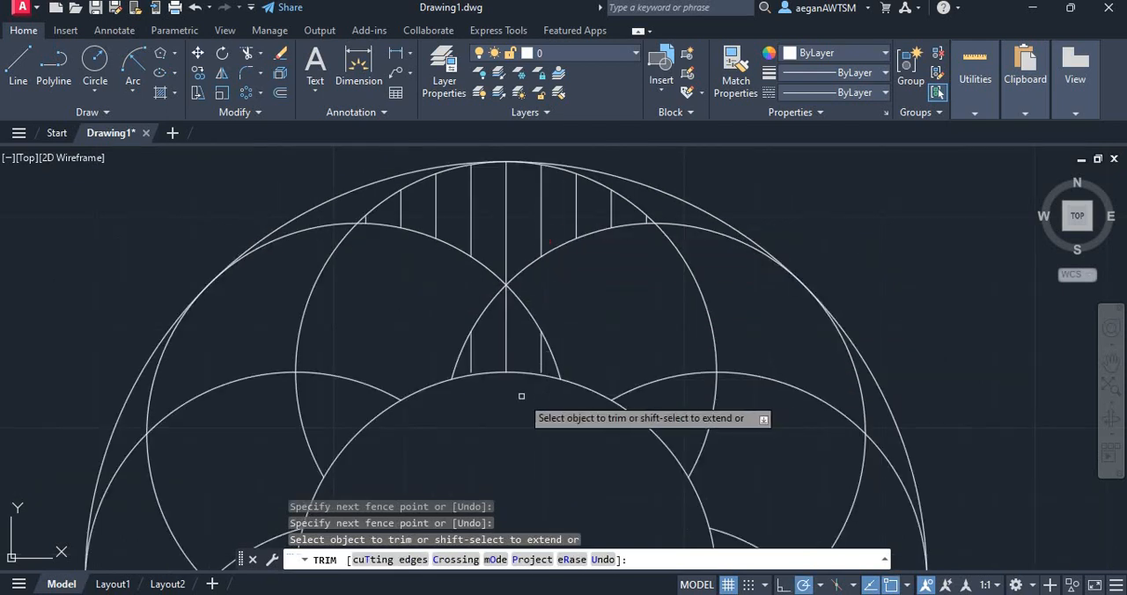
Extend the two short lower hatch lines beside the centre line down to the open centre circle
scroll(475, 382, up, 6)
scroll(427, 380, up, 2)
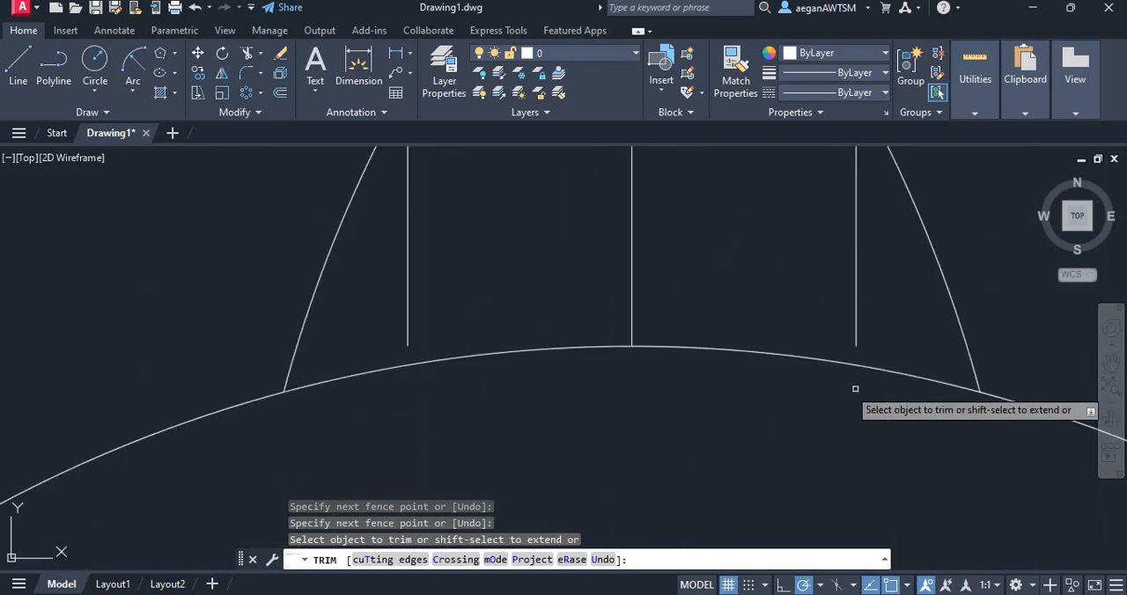
key(Escape)
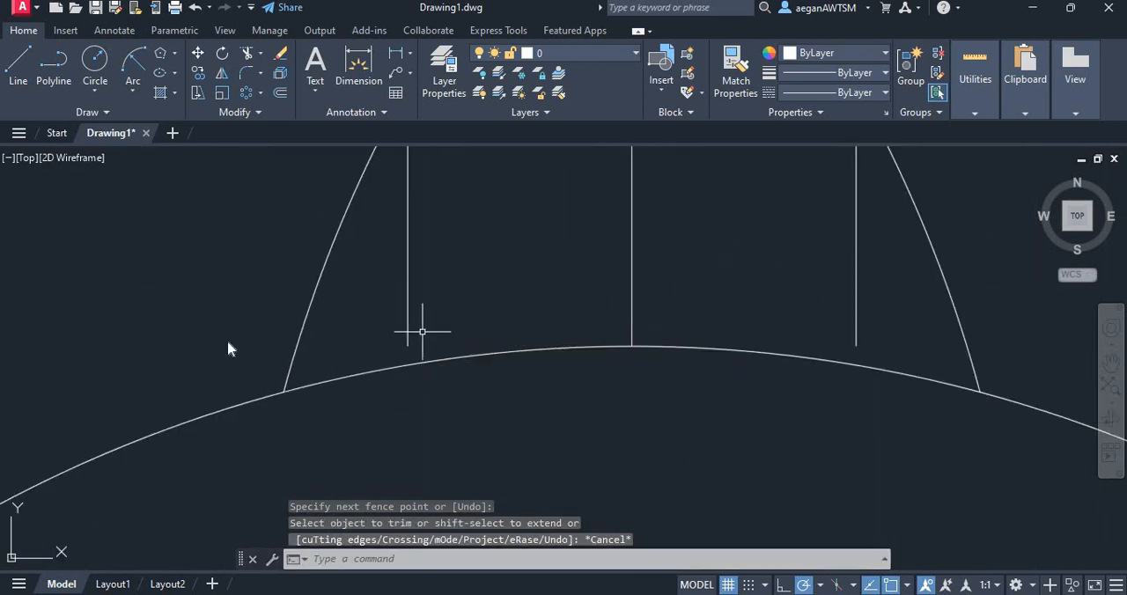
text(ext)
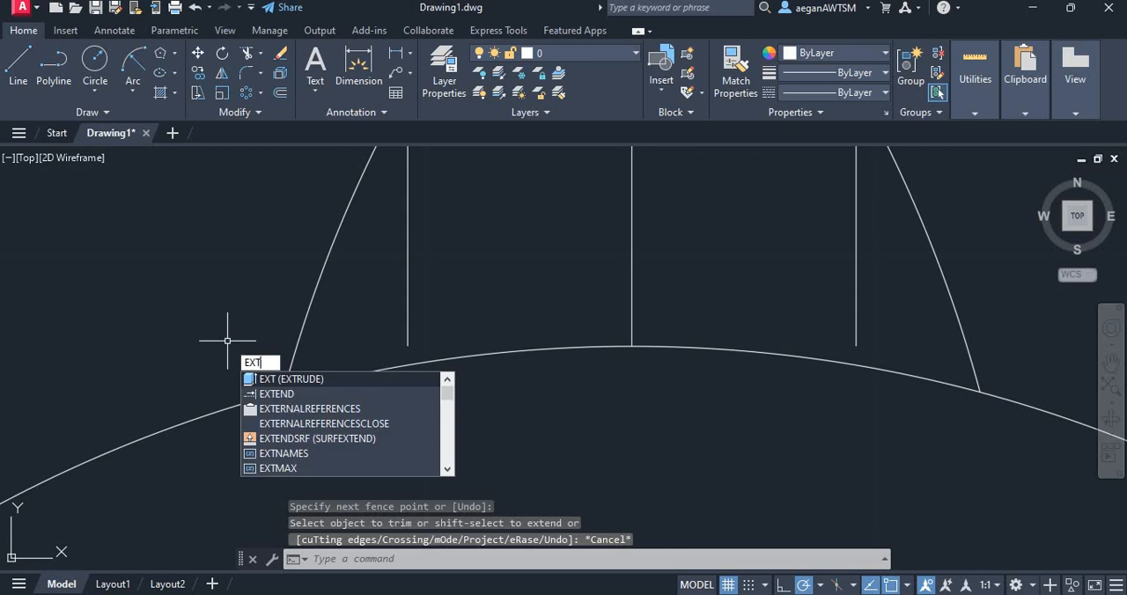
key(Down)
key(Return)
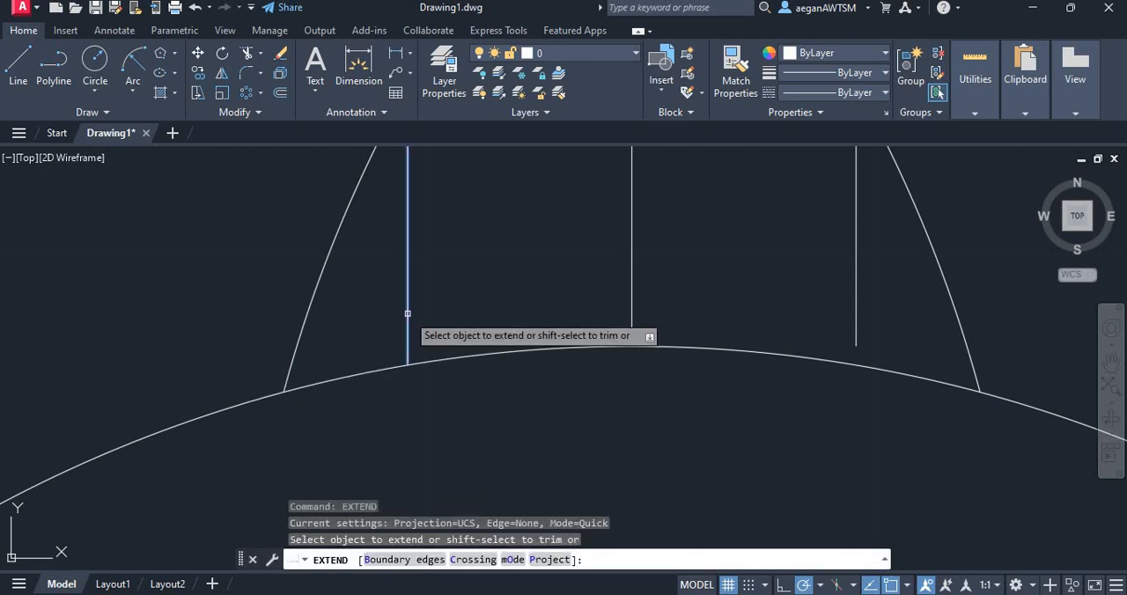
click(410, 310)
click(855, 279)
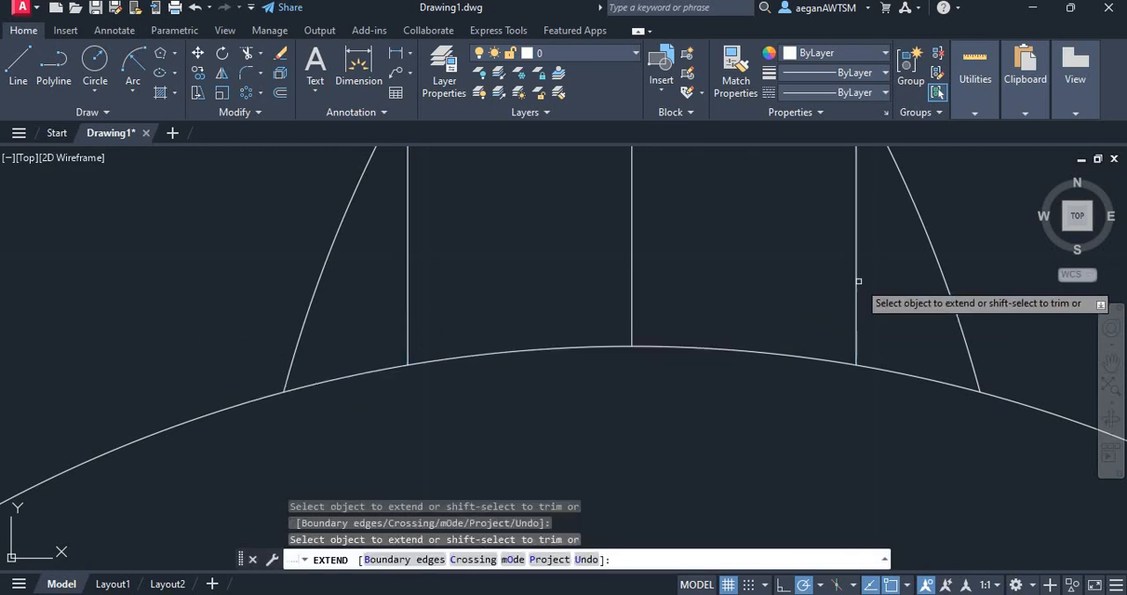
Start a polar array and select the nine upper hatch lines between the top small circle and its neighbours
scroll(541, 360, down, 5)
scroll(603, 420, down, 2)
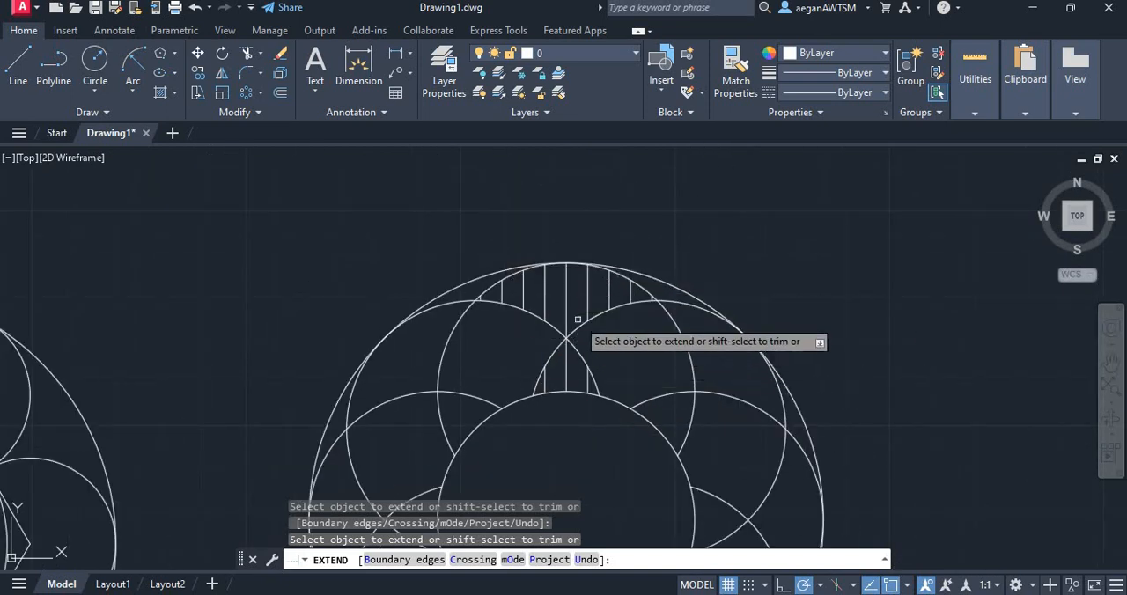
scroll(572, 251, down, 2)
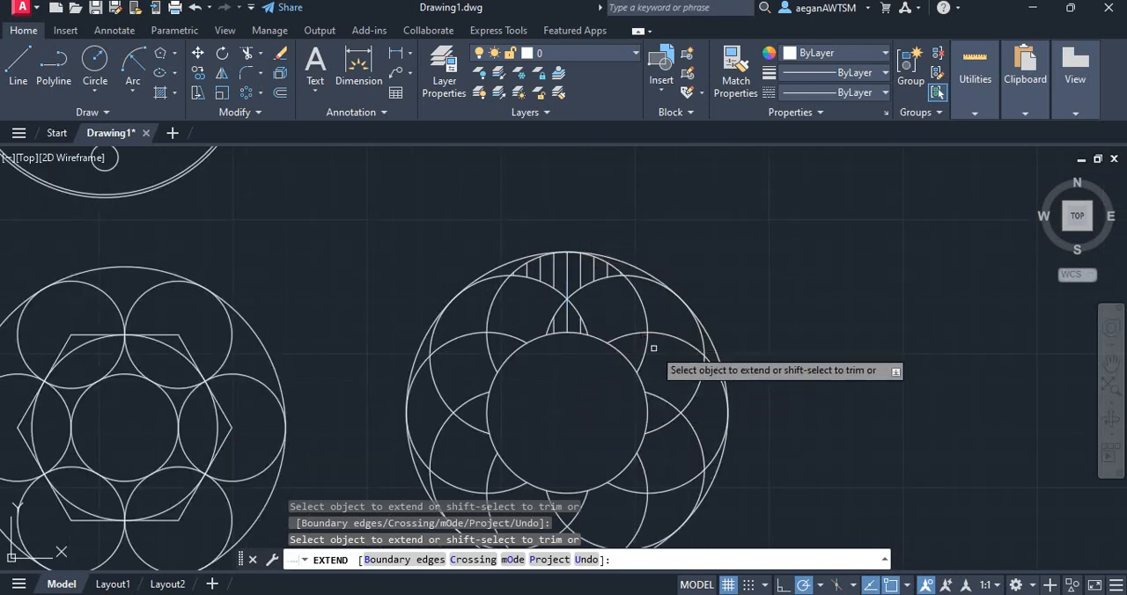
scroll(546, 290, up, 2)
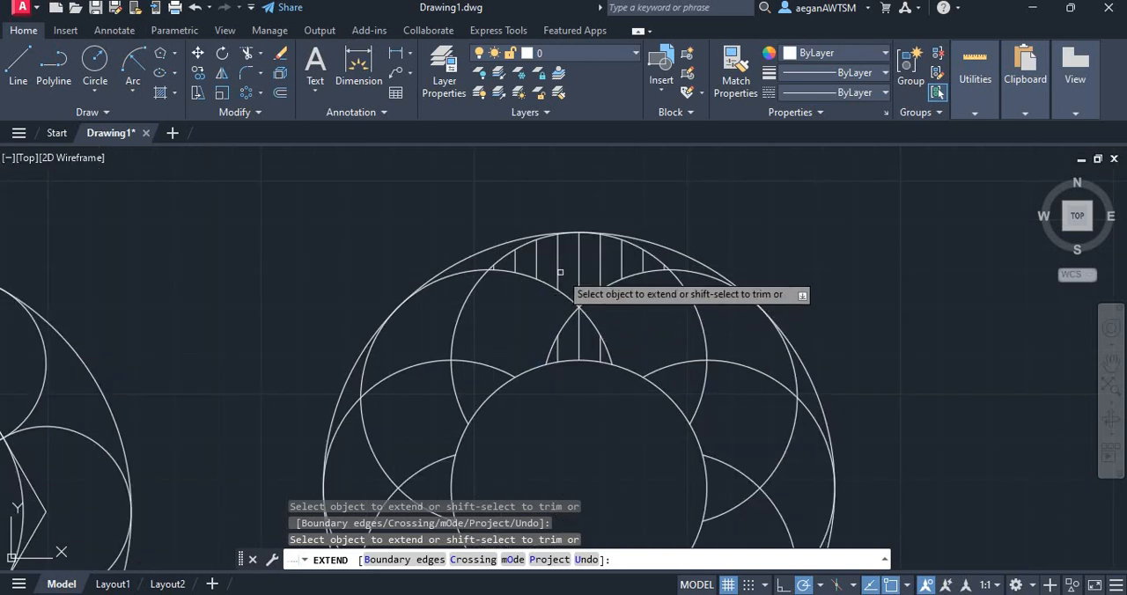
scroll(582, 272, up, 3)
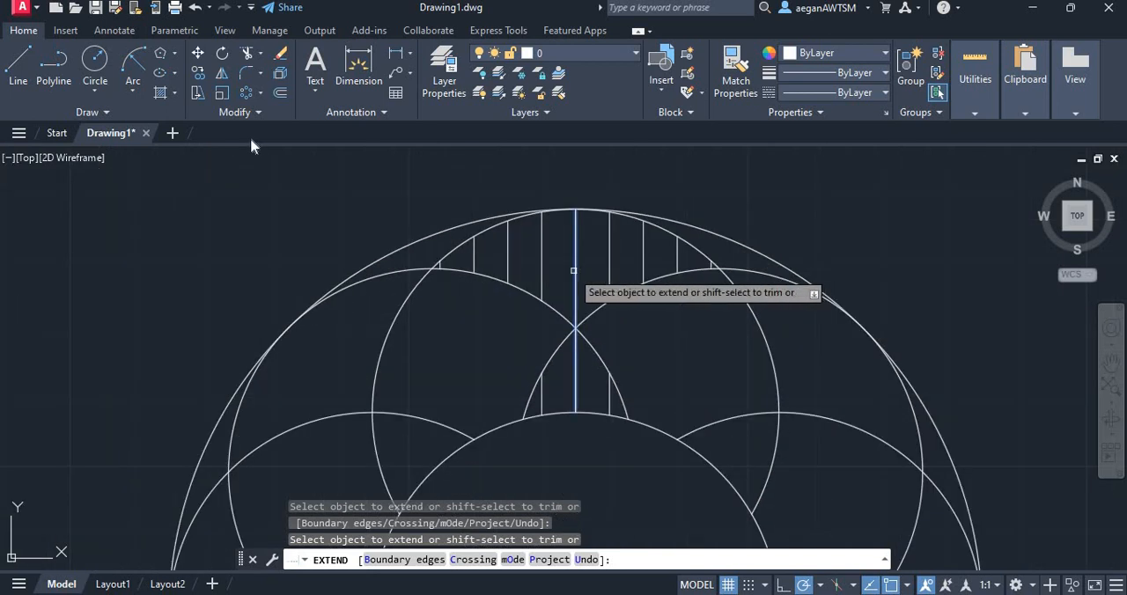
click(246, 91)
scroll(482, 269, up, 4)
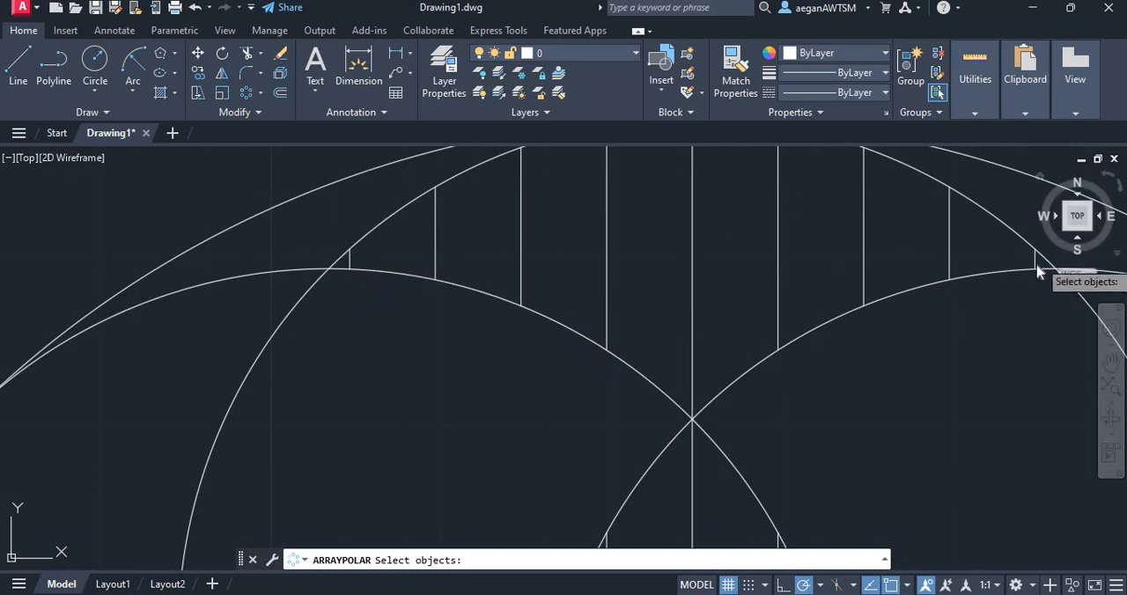
scroll(1048, 274, up, 5)
mouse_move(1022, 261)
mouse_down()
mouse_move(737, 251)
mouse_move(239, 285)
mouse_move(264, 286)
mouse_up()
scroll(420, 290, down, 5)
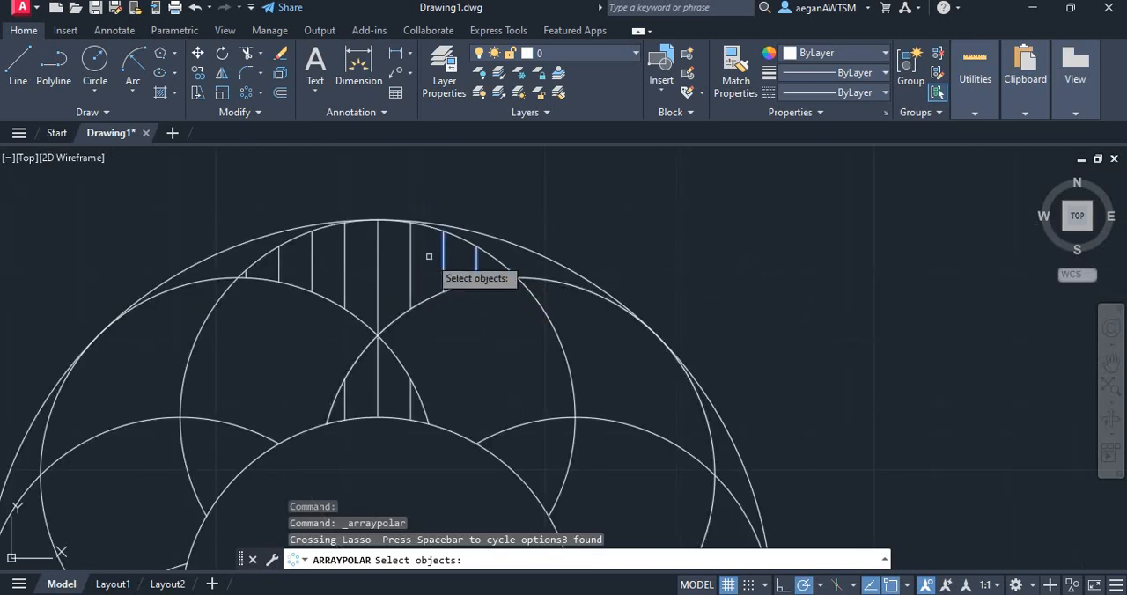
scroll(415, 260, up, 4)
drag(438, 300, 145, 300)
drag(64, 274, 66, 275)
scroll(418, 267, down, 4)
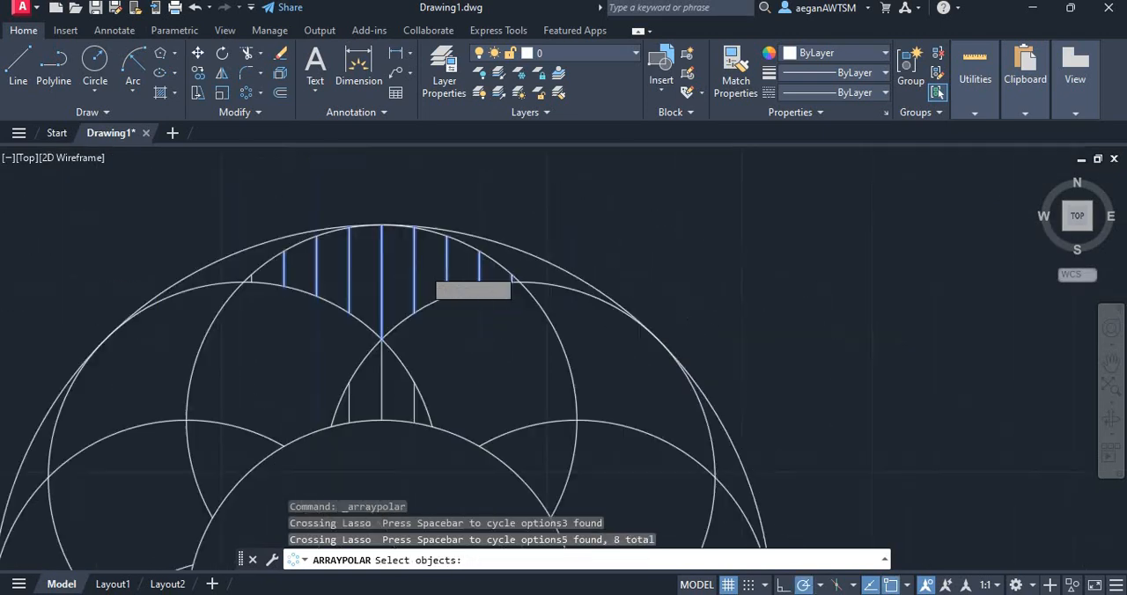
scroll(367, 254, up, 6)
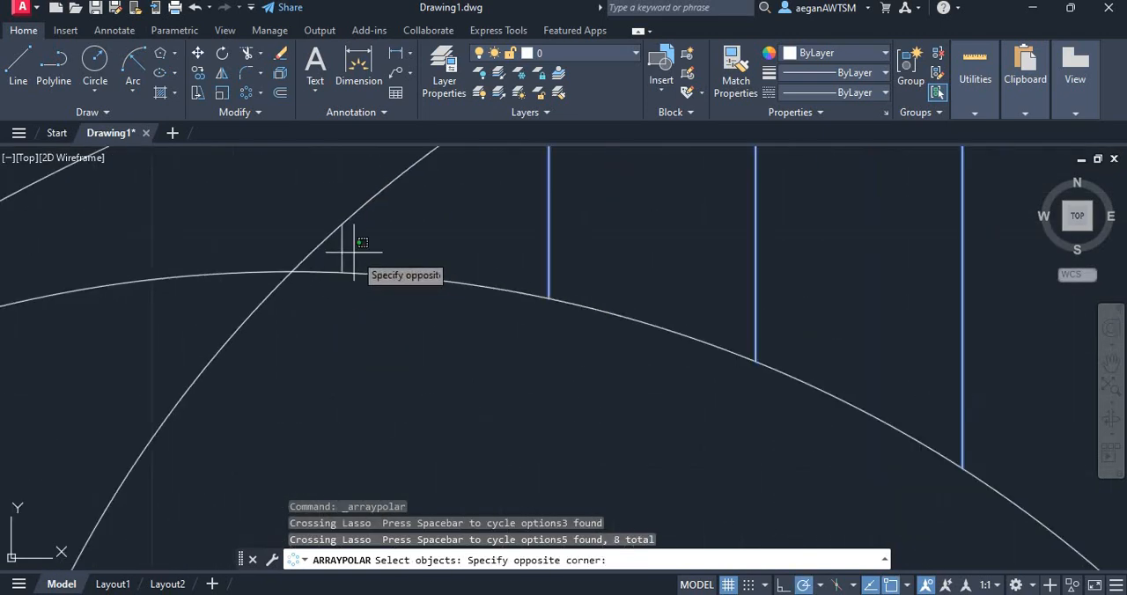
click(339, 247)
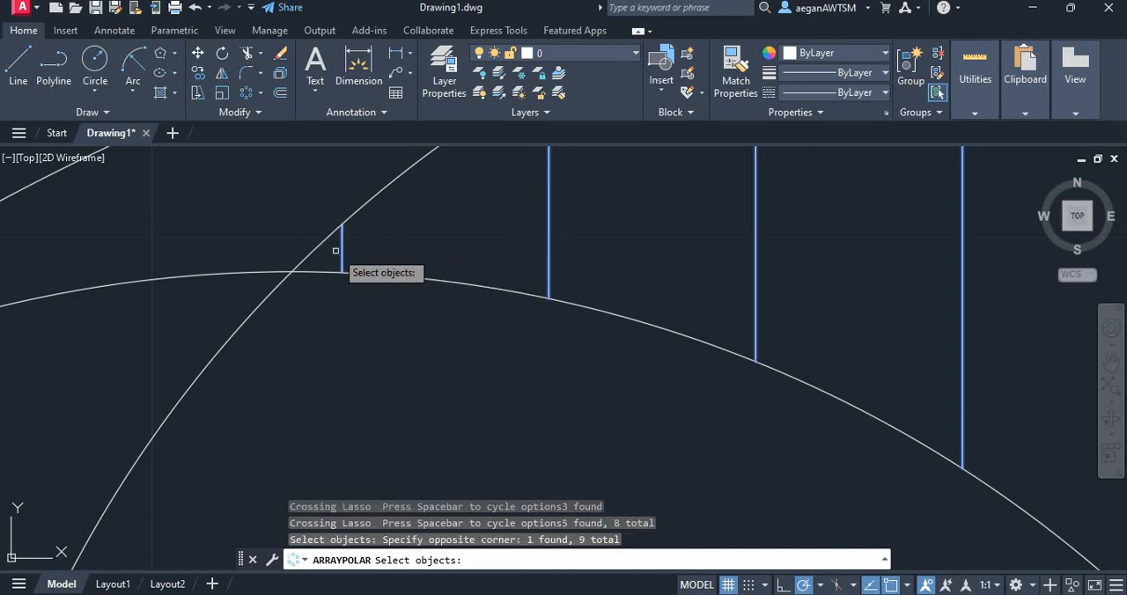
Add the three short lower hatch lines just above the open centre circle to the polar array selection
scroll(378, 210, down, 7)
scroll(418, 287, up, 3)
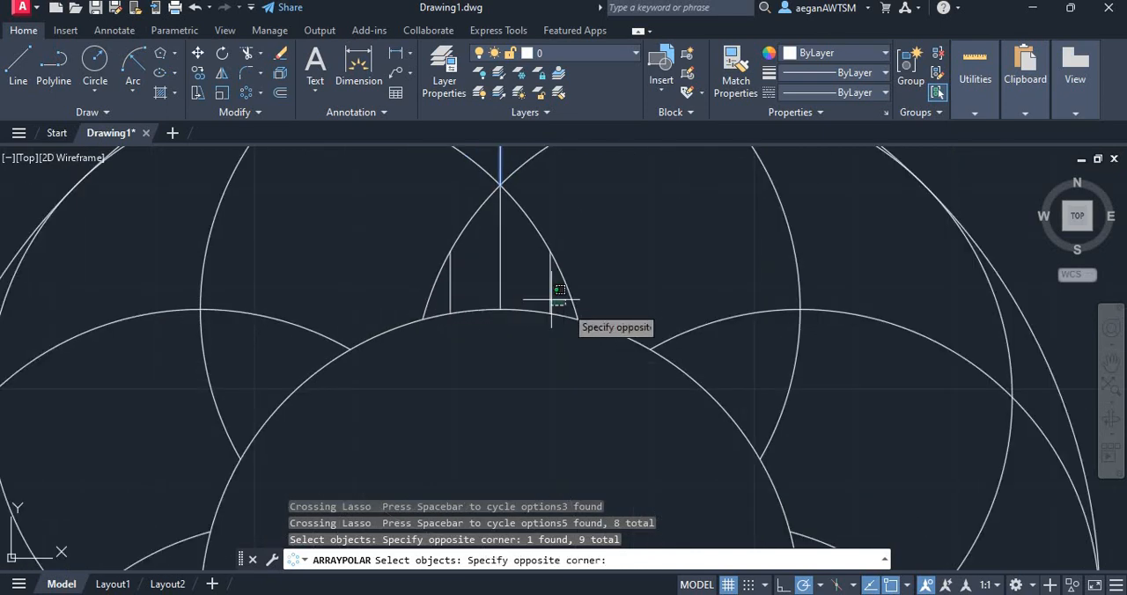
drag(552, 300, 451, 286)
scroll(480, 290, down, 4)
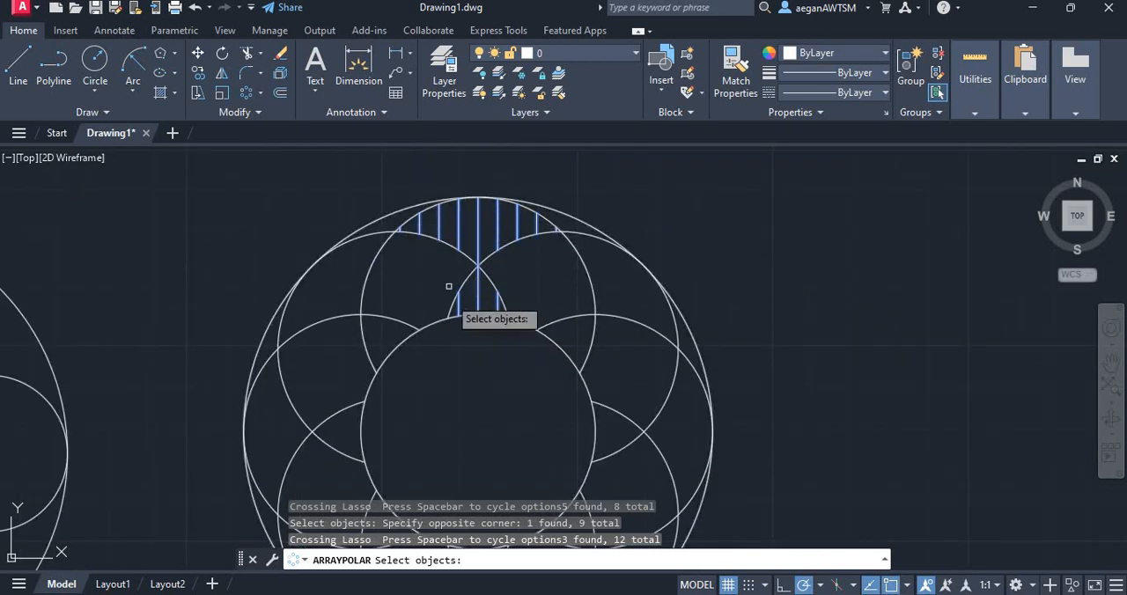
scroll(487, 183, down, 2)
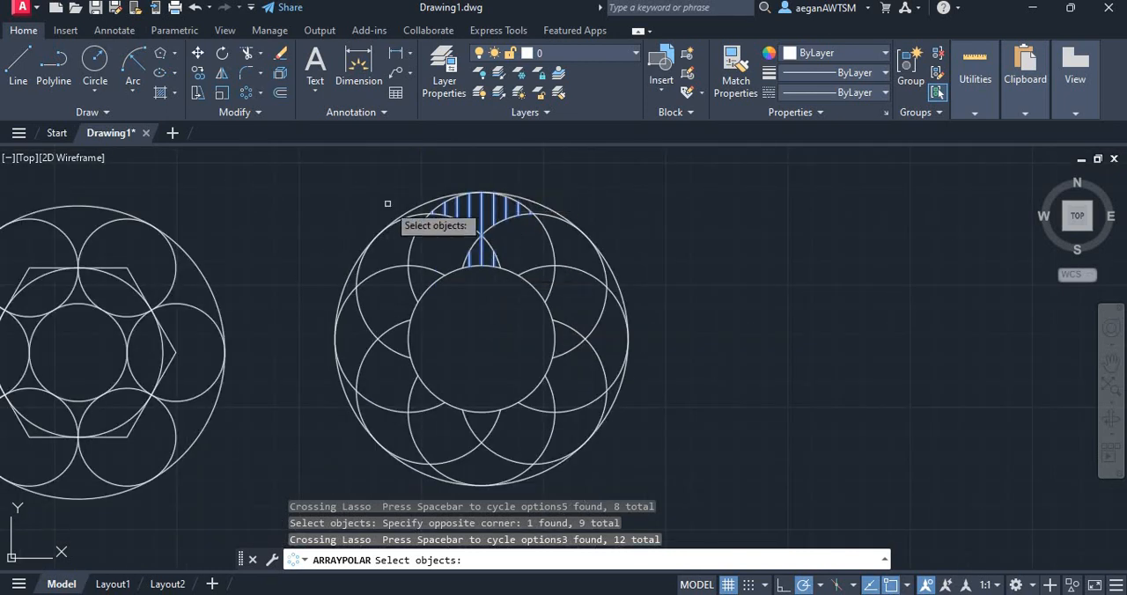
Array the selected hatch lines around the centre of the large circle with 8 items and finish the array
key(Return)
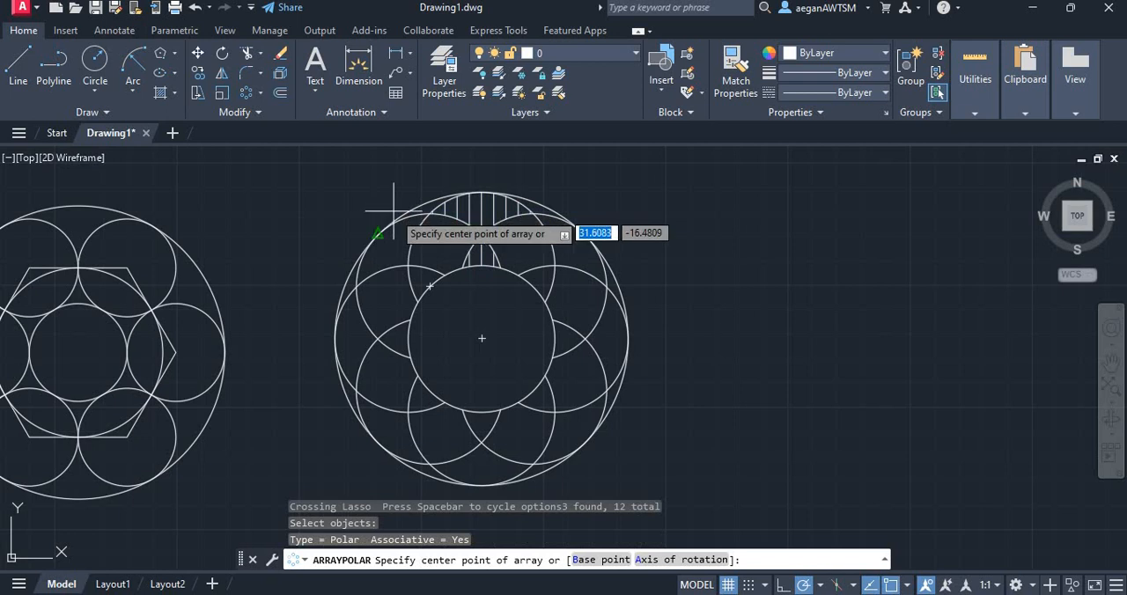
click(481, 337)
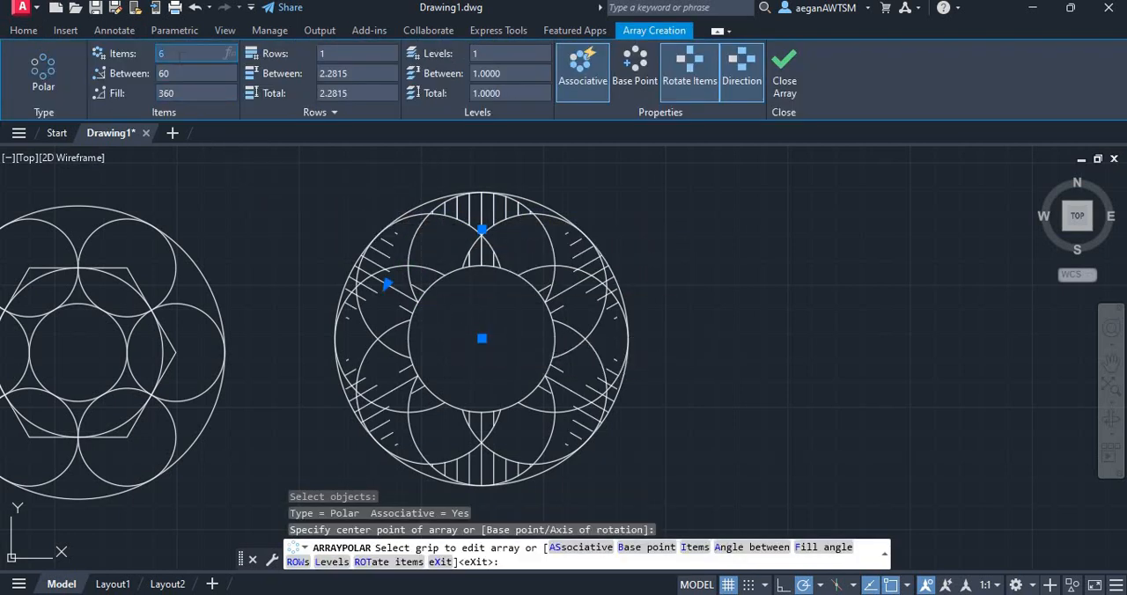
key(Return)
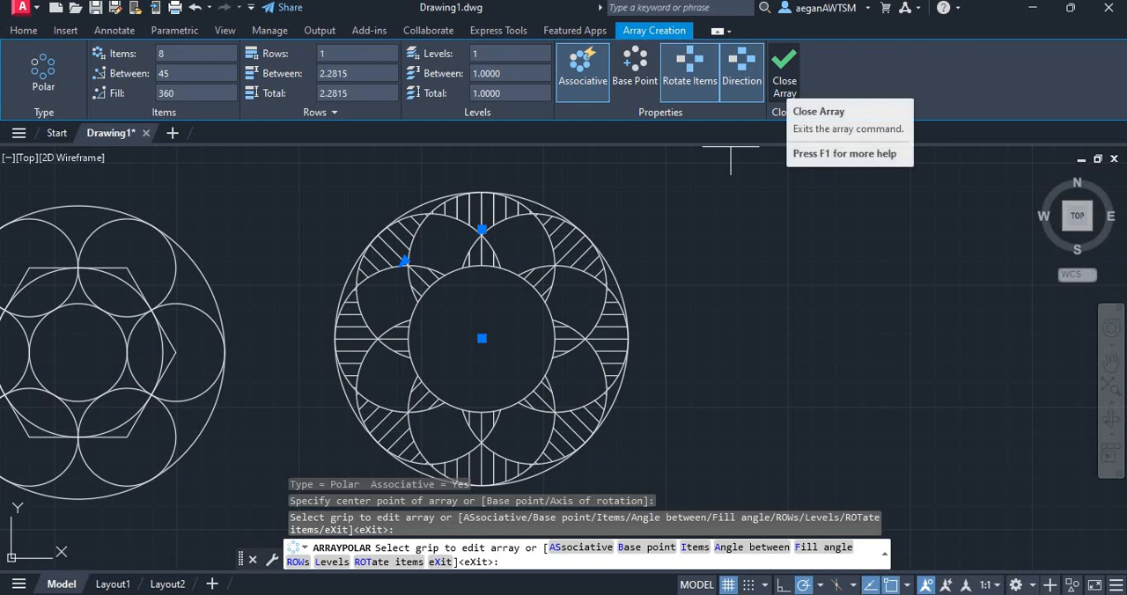
click(784, 84)
scroll(733, 225, down, 2)
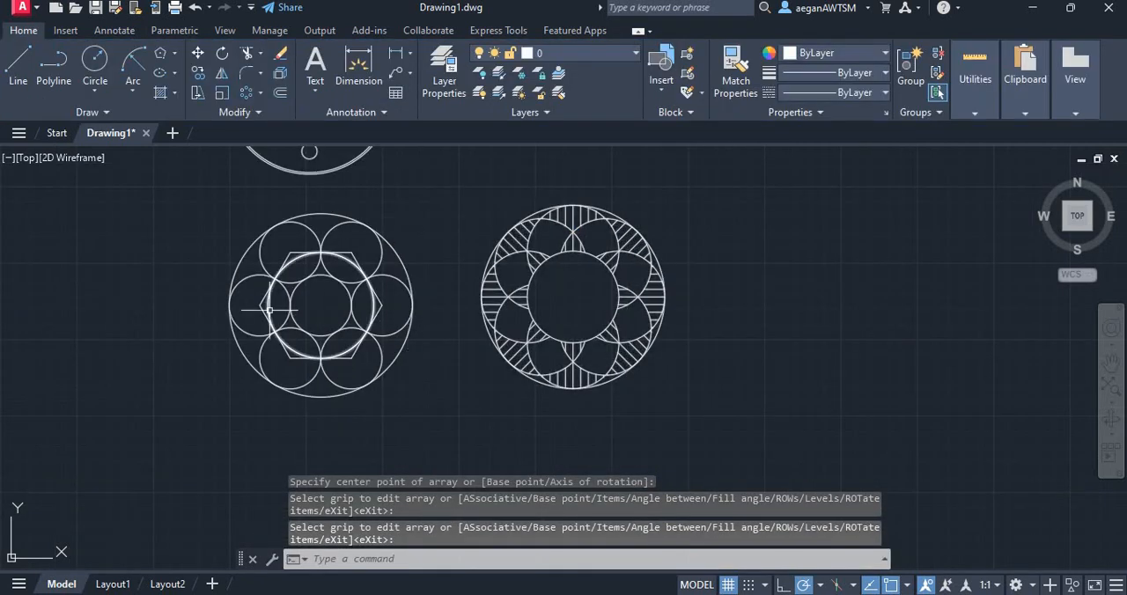
scroll(267, 304, up, 2)
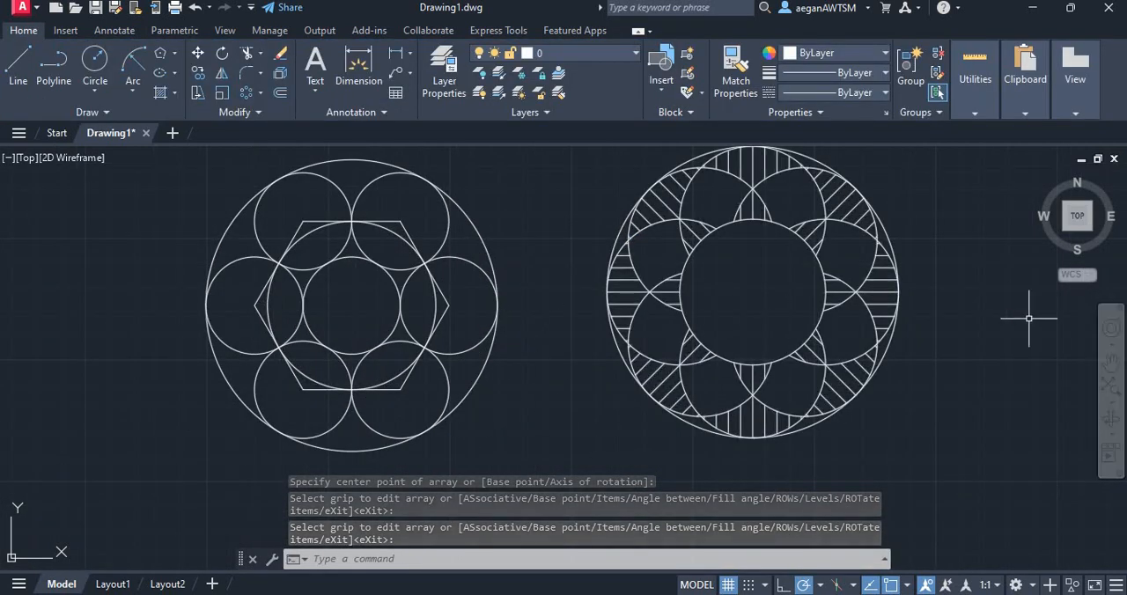